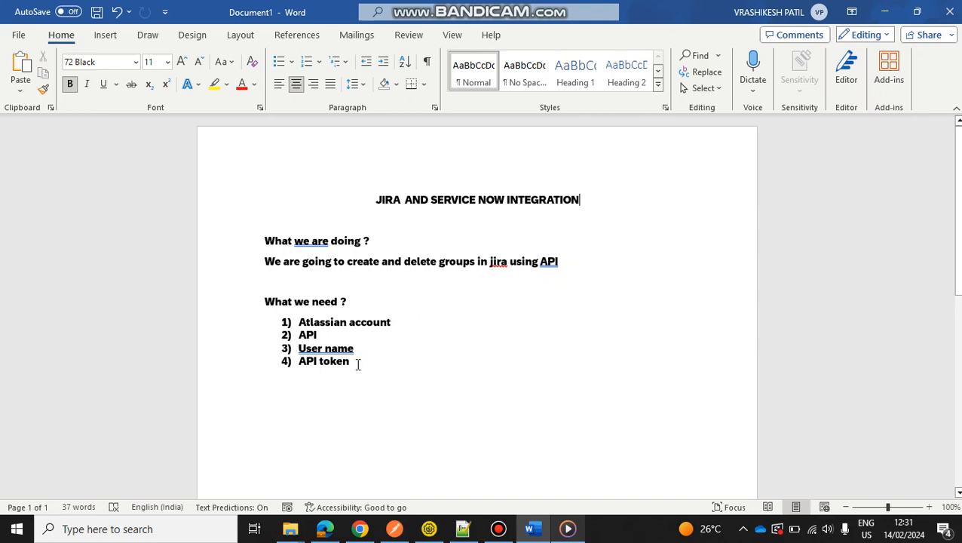
# Switch to Edge and examine the Create group page of the Jira REST API v3 documentation, including its curl example.
pyautogui.click(325, 529)
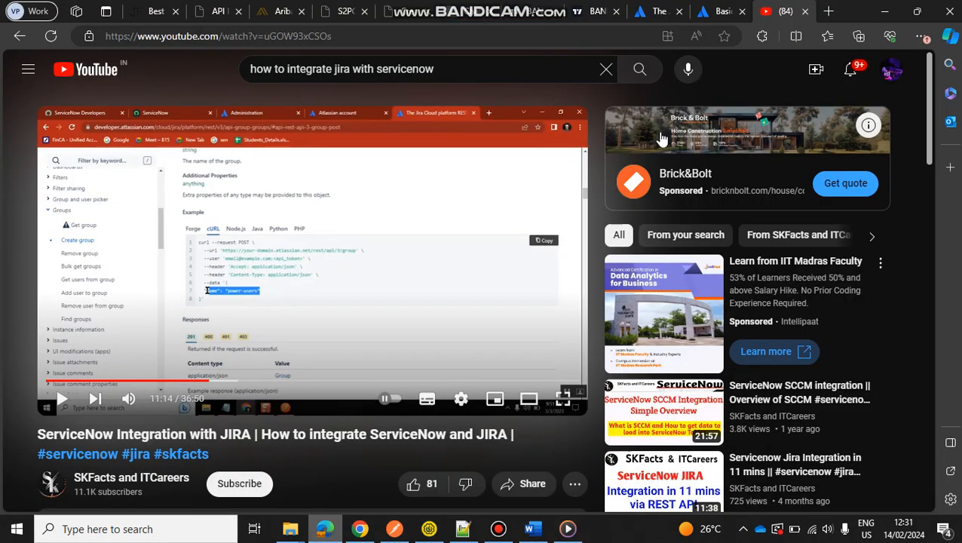
pyautogui.click(596, 8)
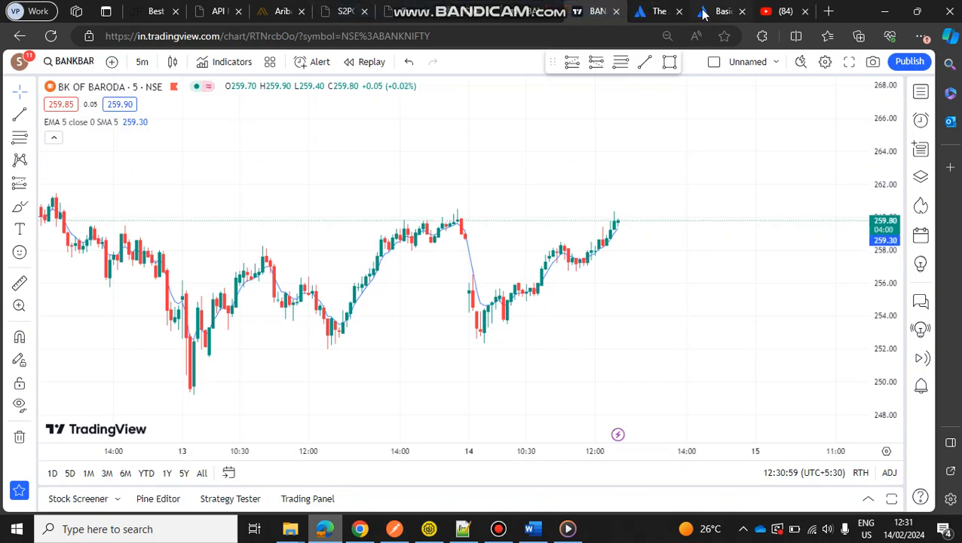
pyautogui.click(664, 11)
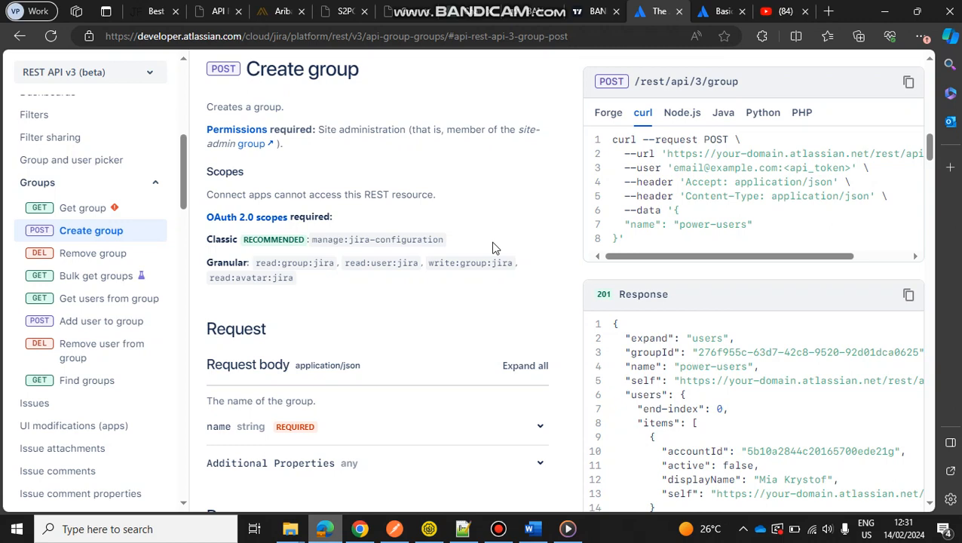
pyautogui.scroll(1, 449, 227)
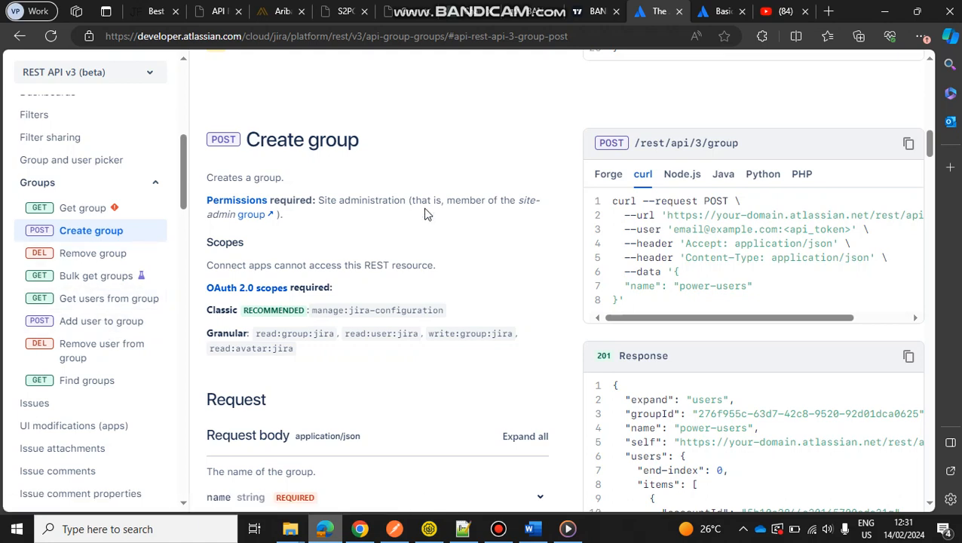
pyautogui.scroll(-1, 424, 214)
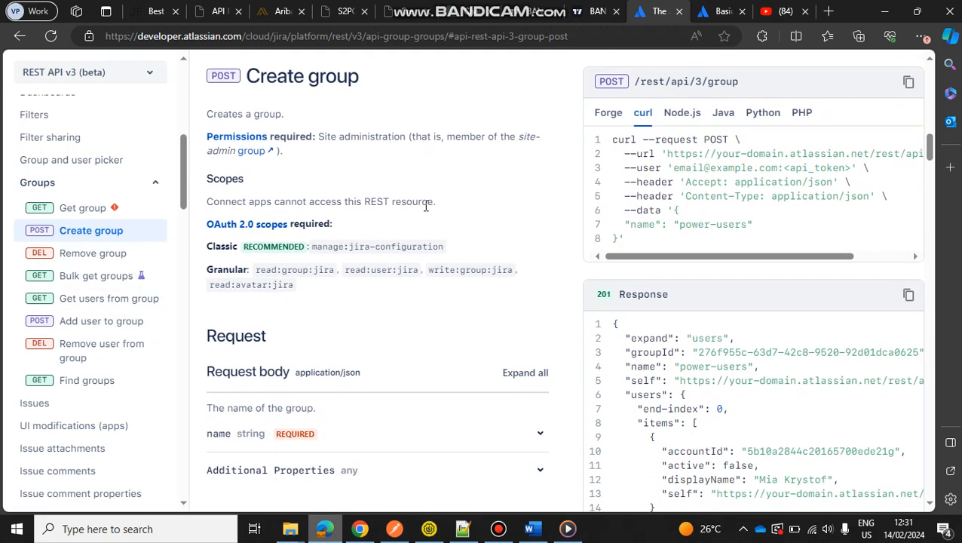
pyautogui.scroll(-1, 283, 396)
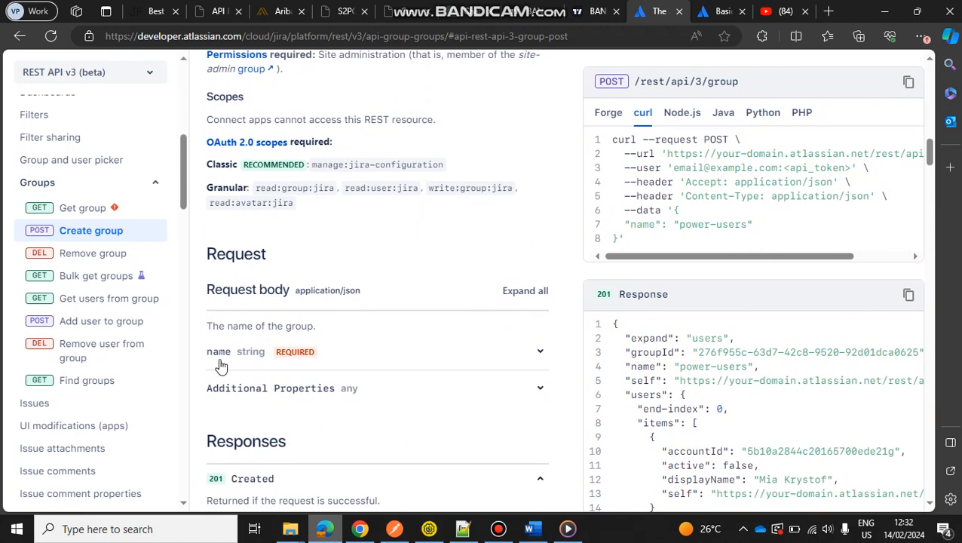
pyautogui.scroll(2, 471, 251)
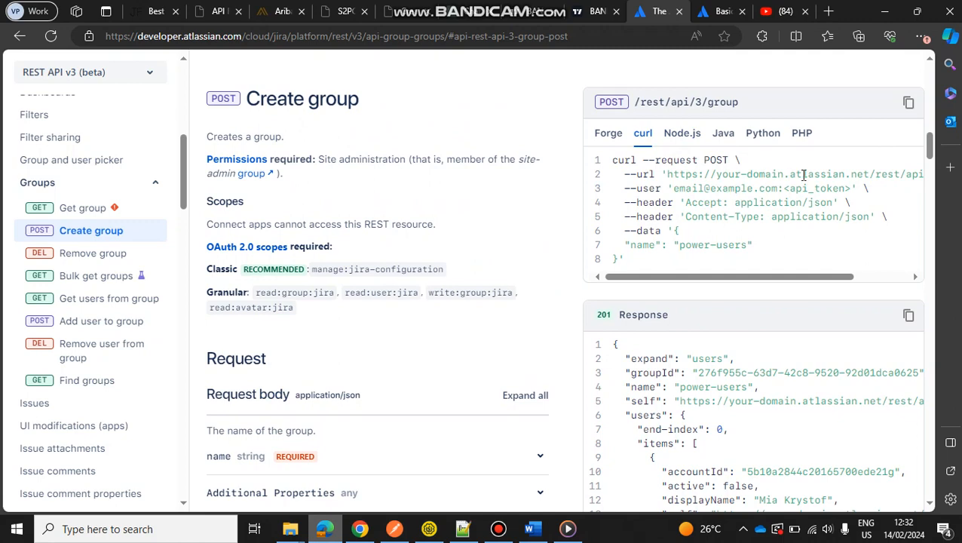
pyautogui.hscroll(1, 802, 174)
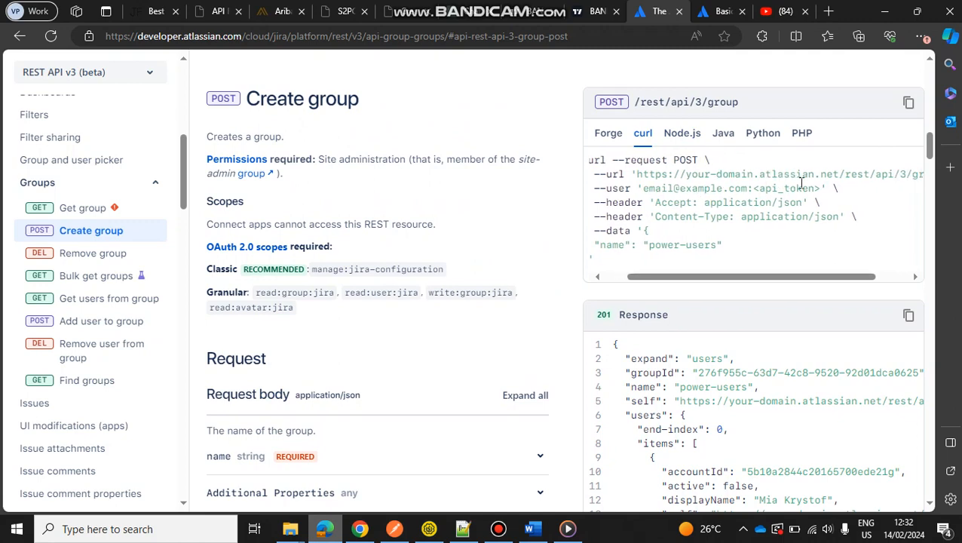
pyautogui.hscroll(2, 867, 176)
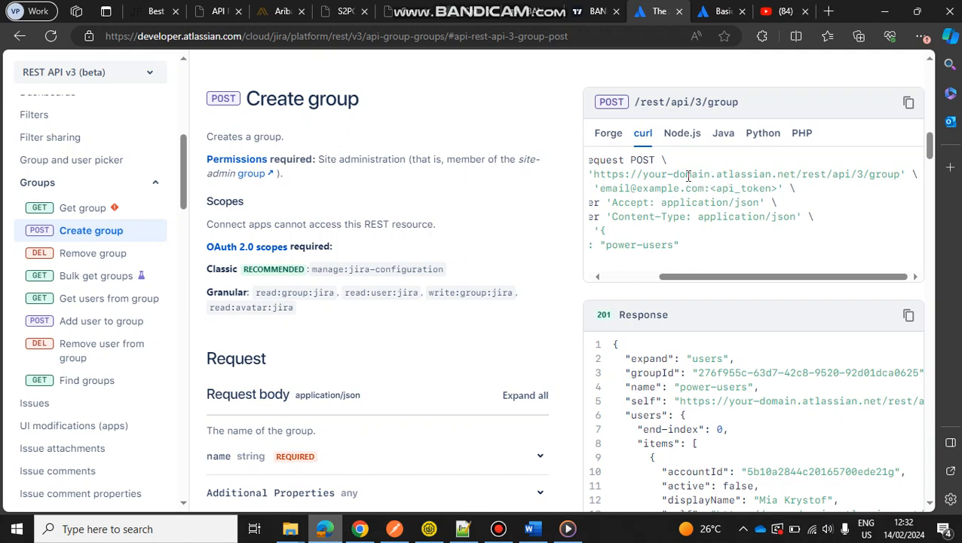
pyautogui.hscroll(-1, 688, 175)
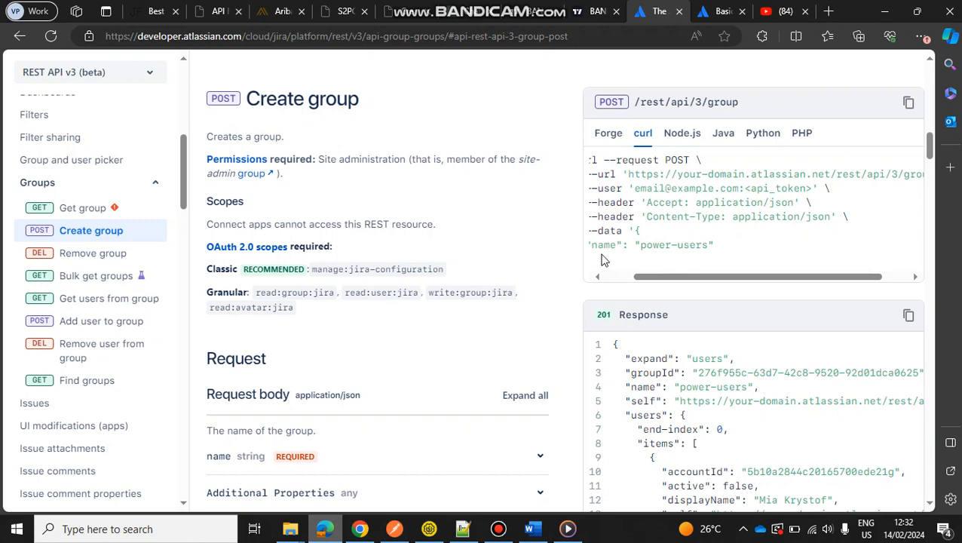
pyautogui.hscroll(-2, 718, 258)
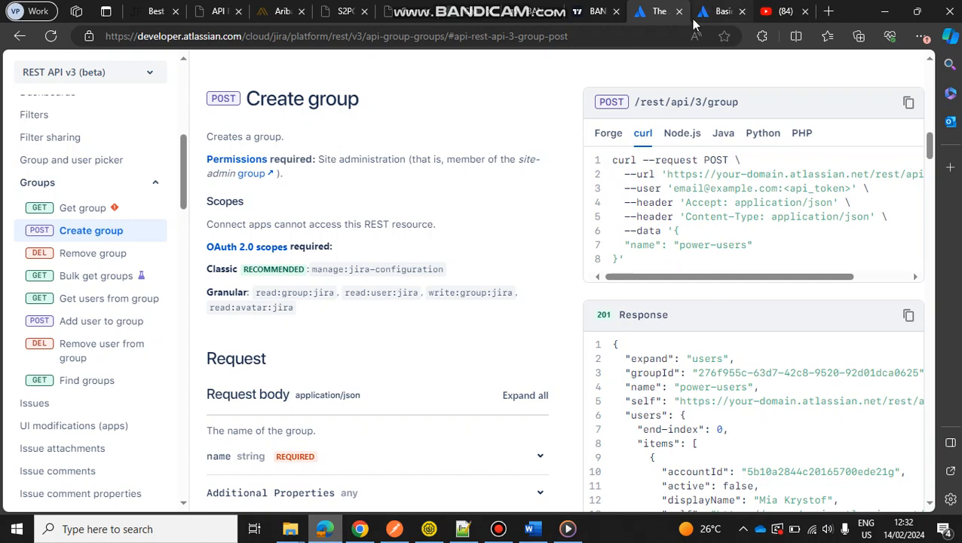
# Switch to Chrome, look up "jira software" on Google and view Atlassian's Jira Software page in a temporary tab.
pyautogui.click(360, 528)
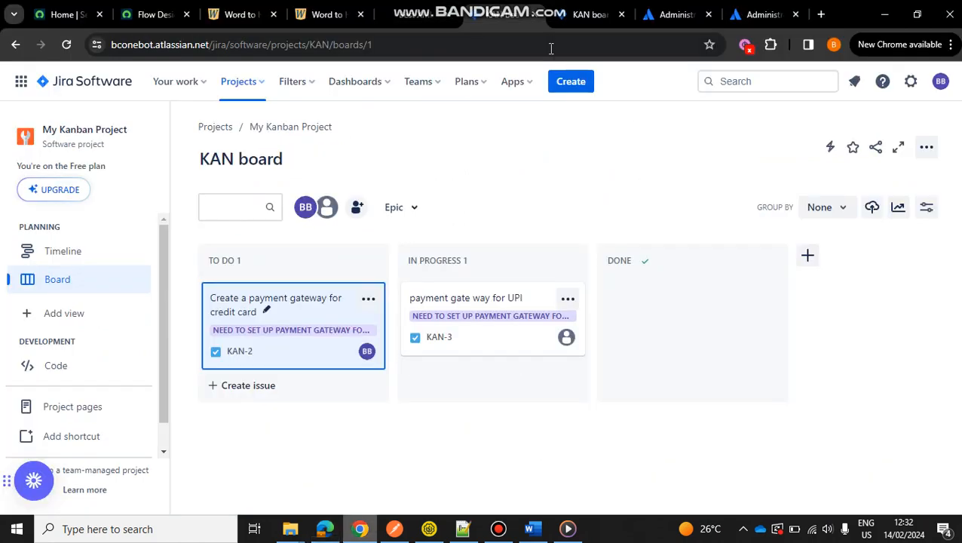
pyautogui.click(821, 14)
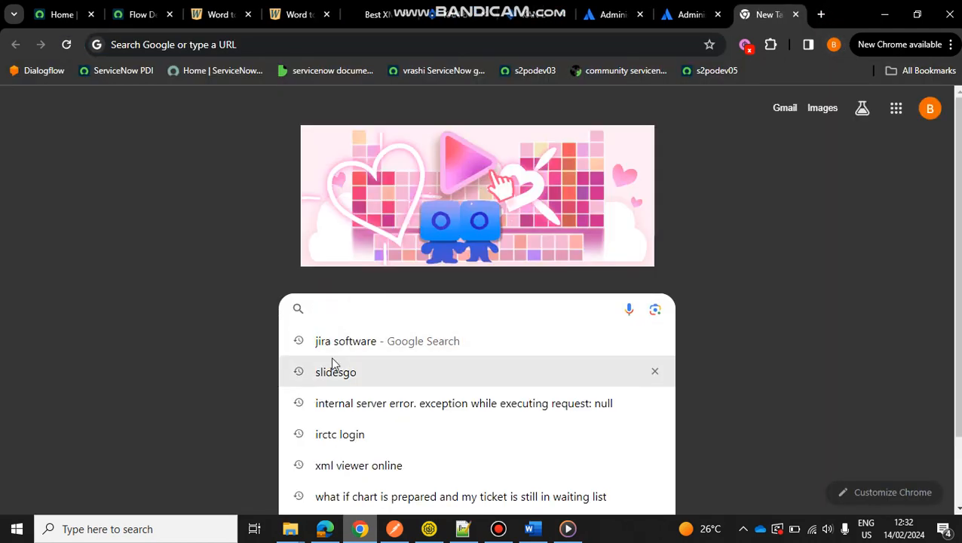
pyautogui.click(360, 343)
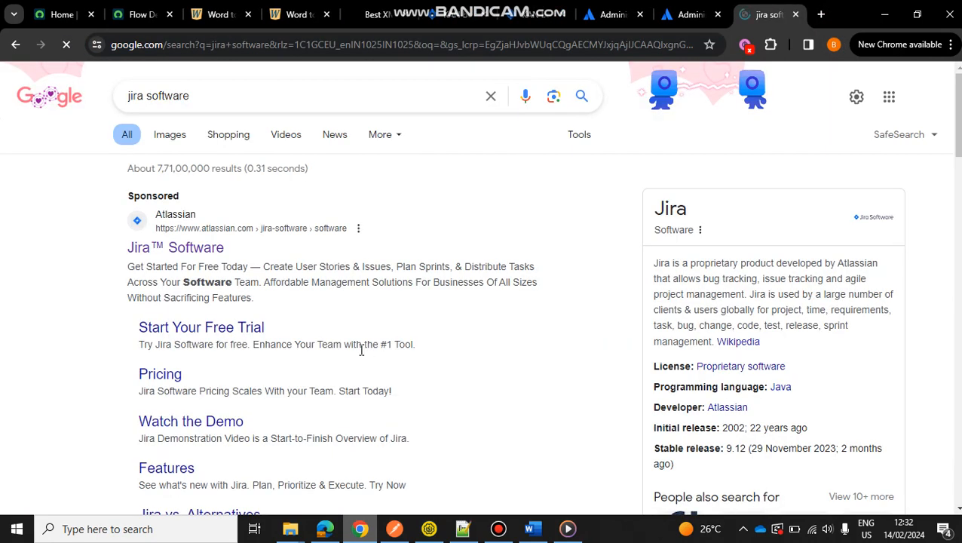
pyautogui.scroll(-6, 294, 369)
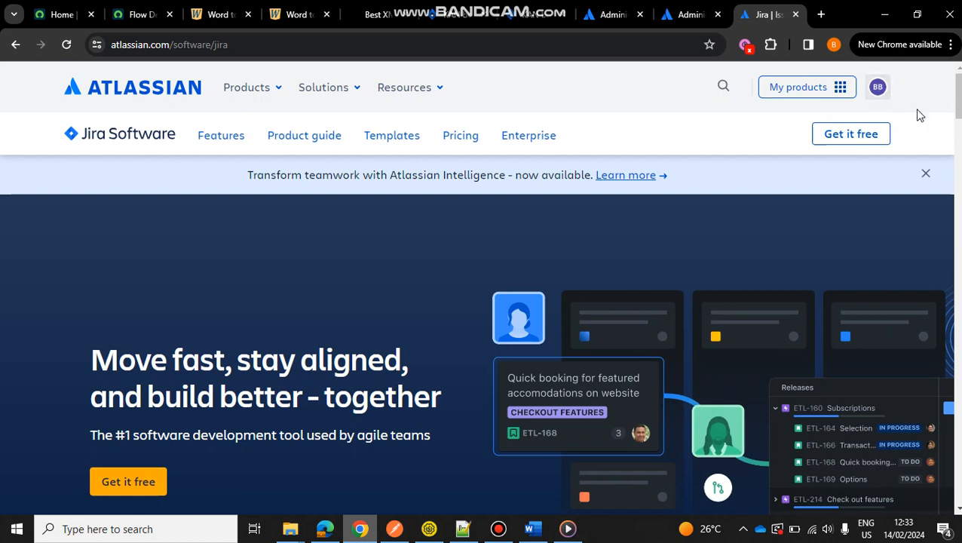
pyautogui.click(796, 14)
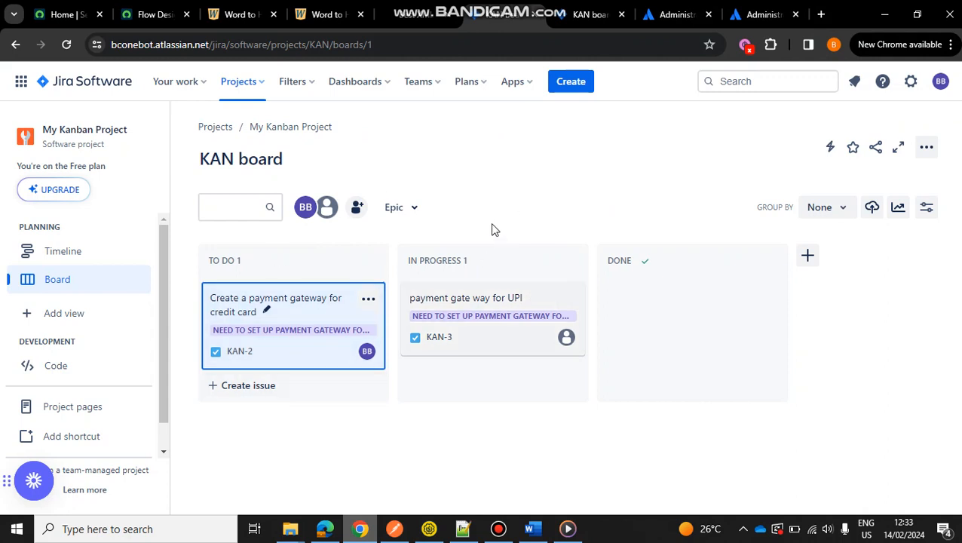
# View the organization's groups in Atlassian Administration and close the duplicate administration tab.
pyautogui.click(770, 9)
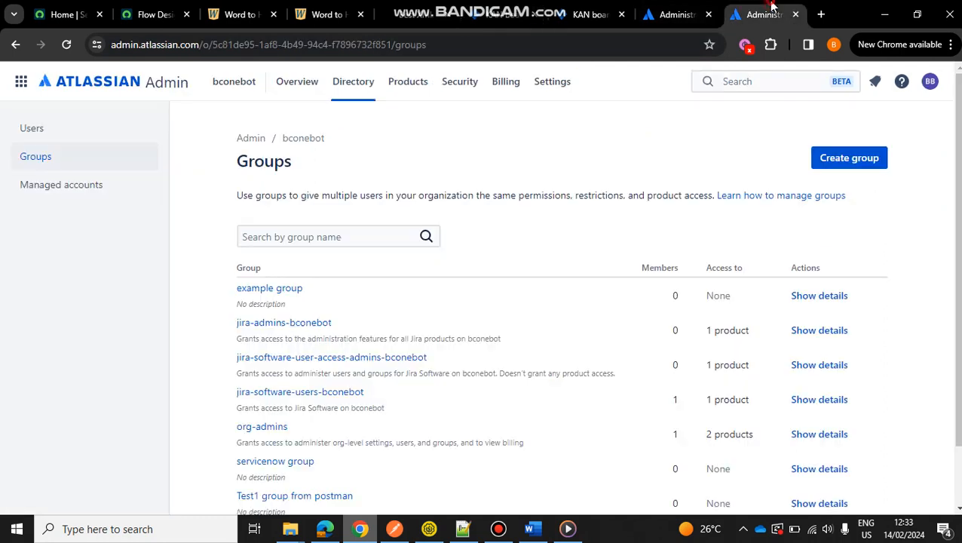
pyautogui.moveTo(336, 391); pyautogui.dragTo(321, 372)
pyautogui.click(709, 15)
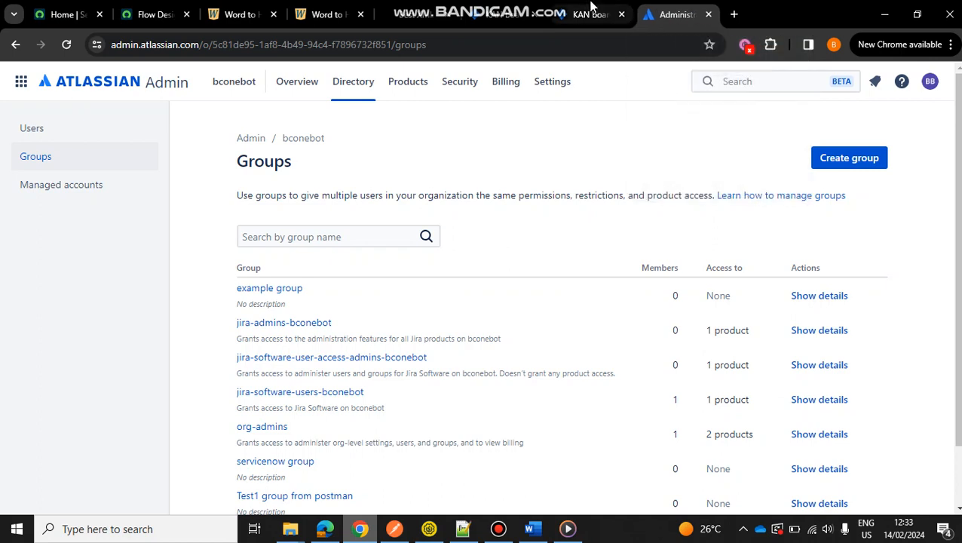
# From the KAN board, go through account management to Administration and open user management for the Jira Software product.
pyautogui.click(556, 19)
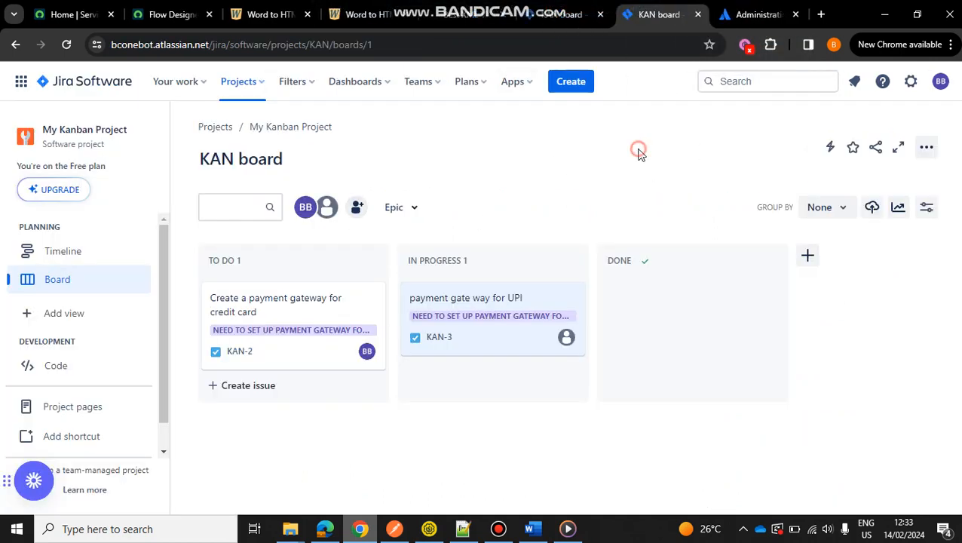
pyautogui.click(942, 84)
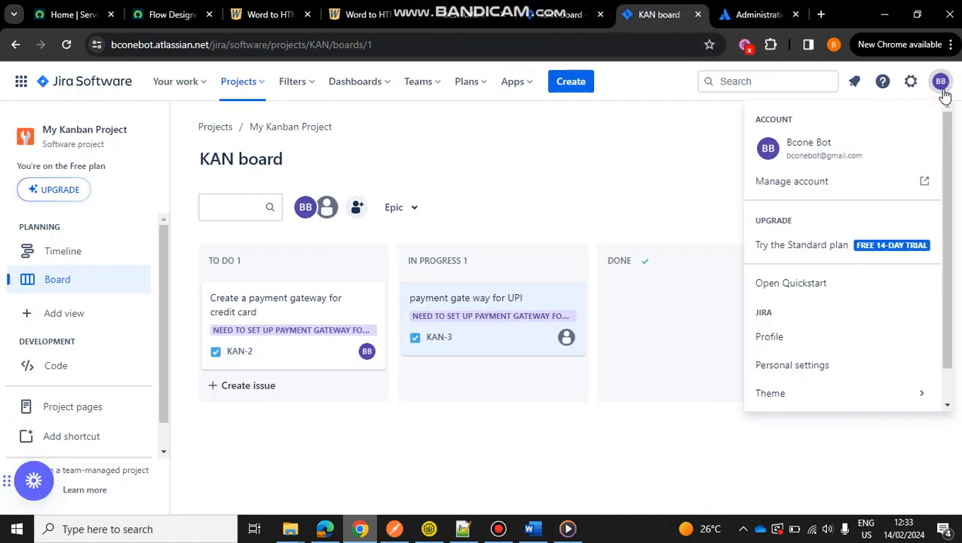
pyautogui.click(792, 181)
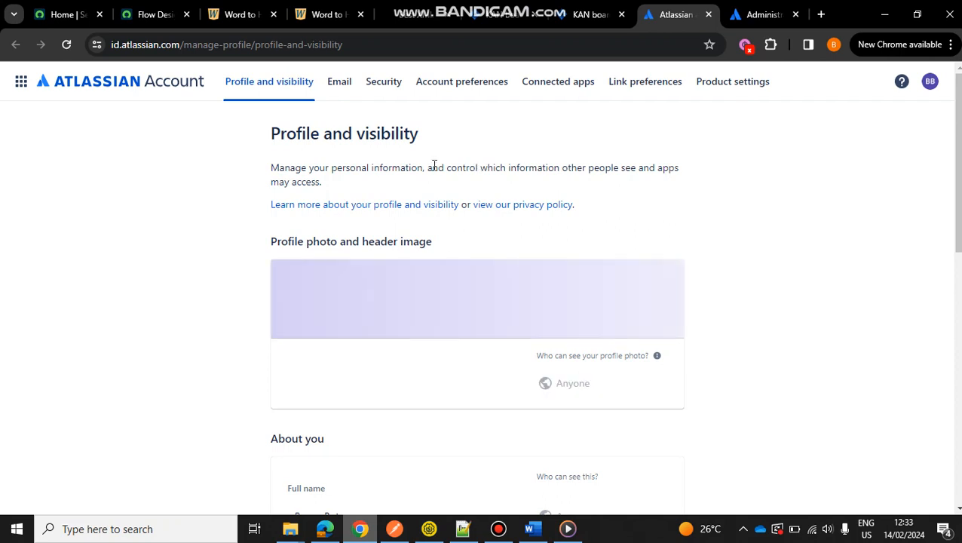
pyautogui.click(23, 83)
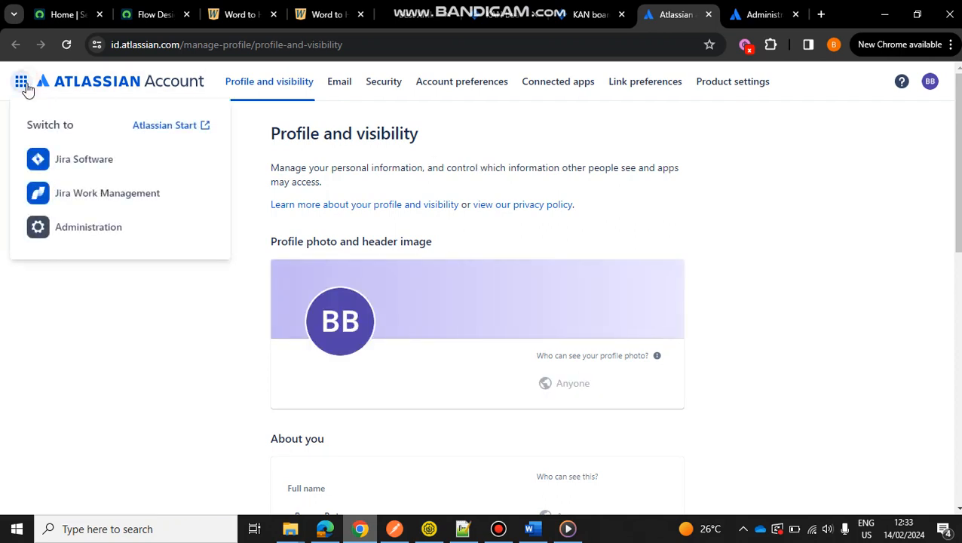
pyautogui.click(100, 240)
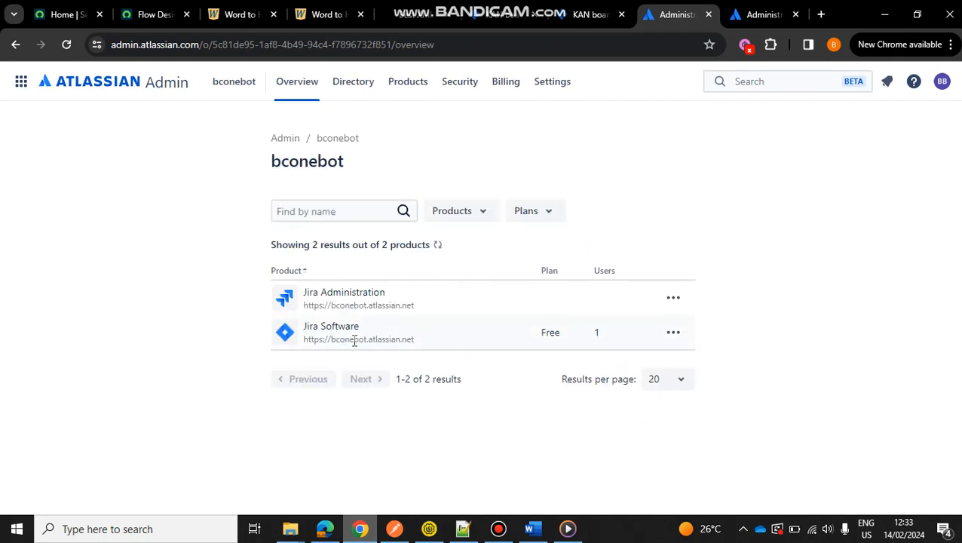
pyautogui.click(674, 334)
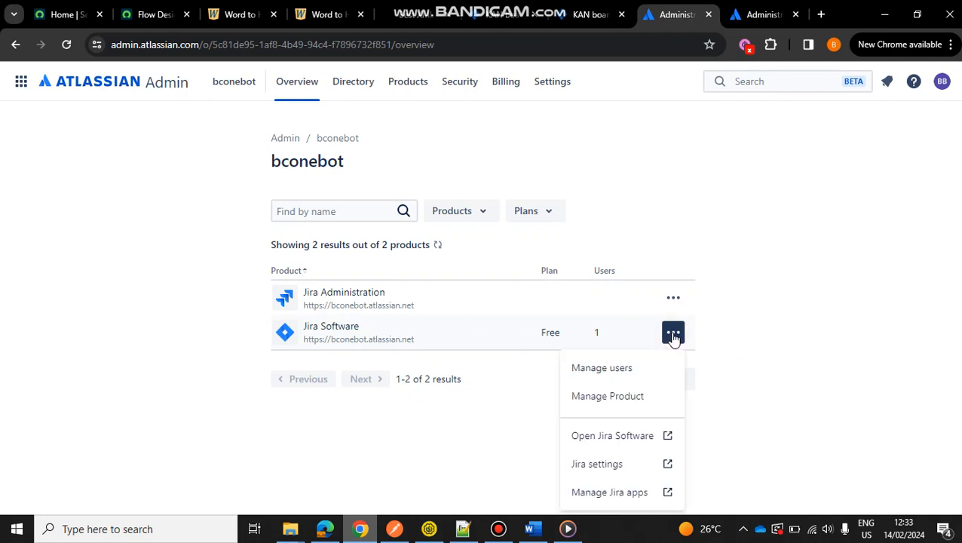
pyautogui.click(626, 369)
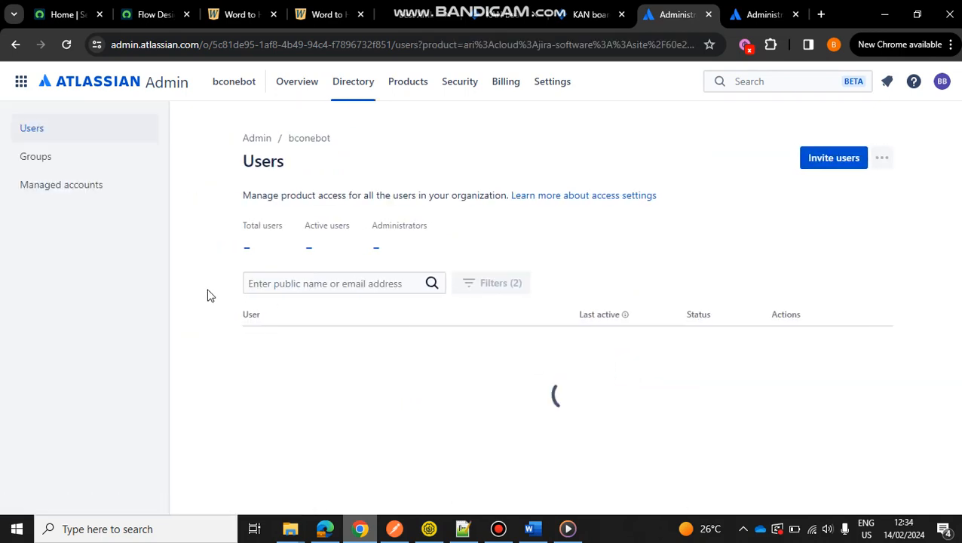
# Open the organization's group list and inspect the blank Create group form without creating a group.
pyautogui.click(58, 161)
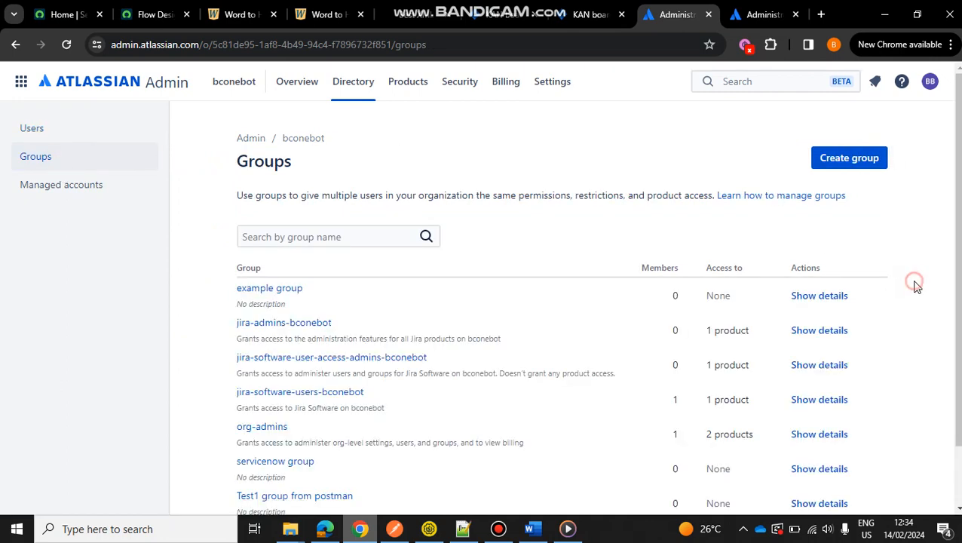
pyautogui.scroll(-2, 917, 287)
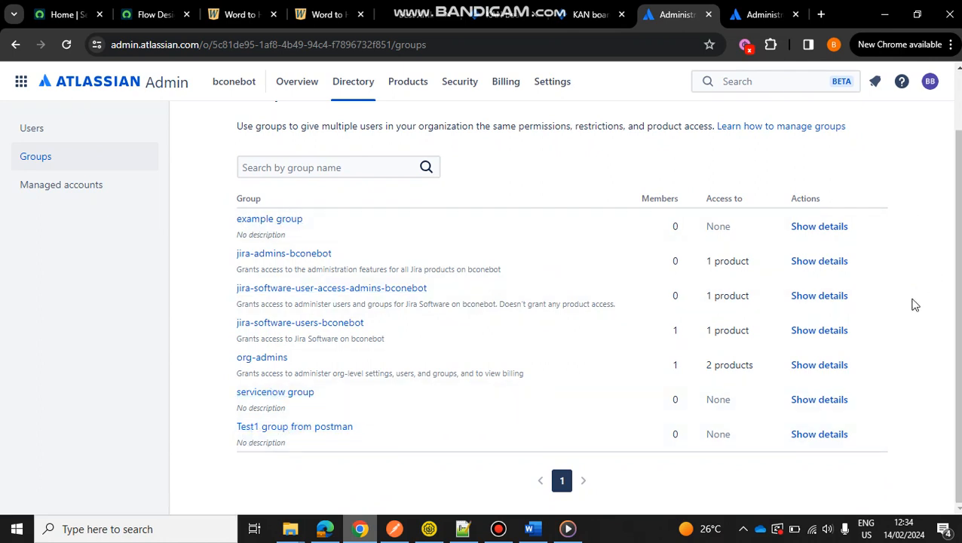
pyautogui.scroll(2, 913, 304)
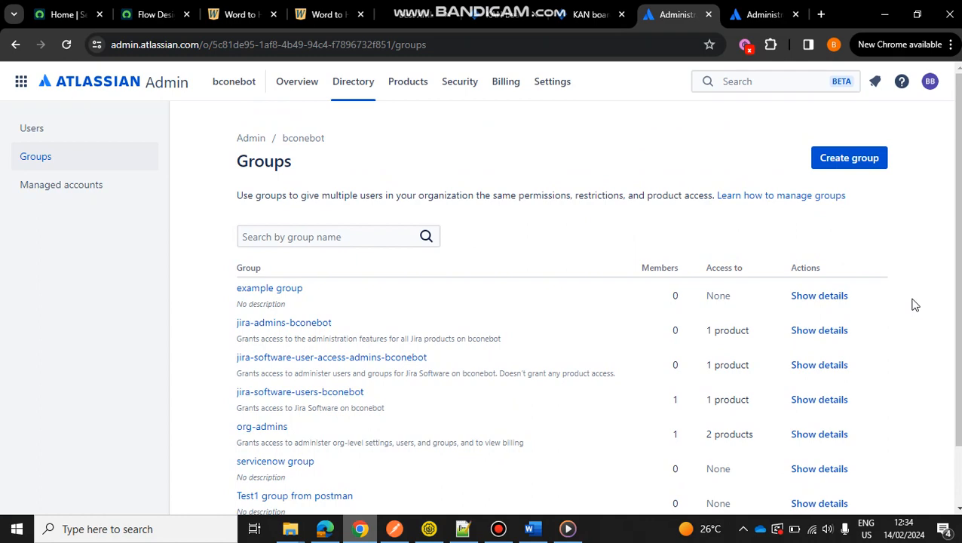
pyautogui.click(855, 157)
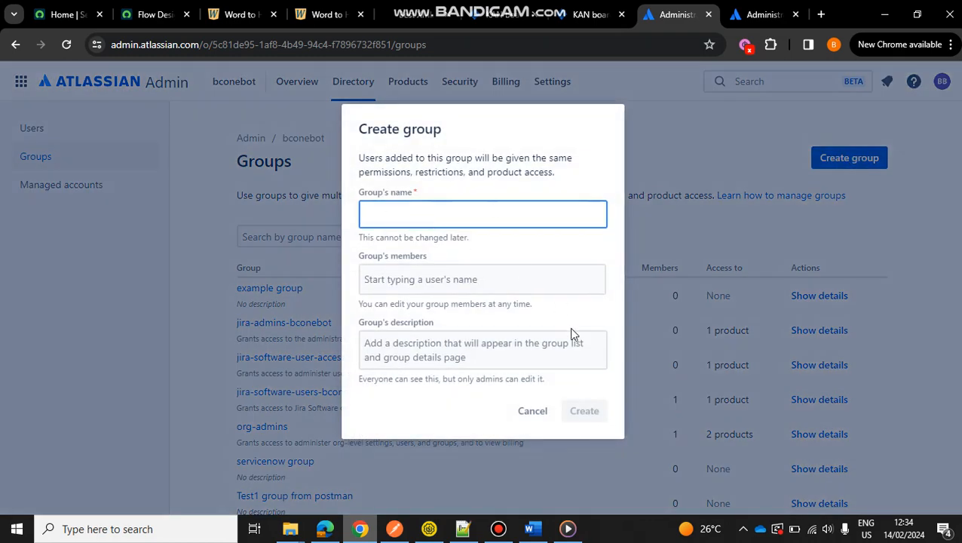
pyautogui.click(527, 416)
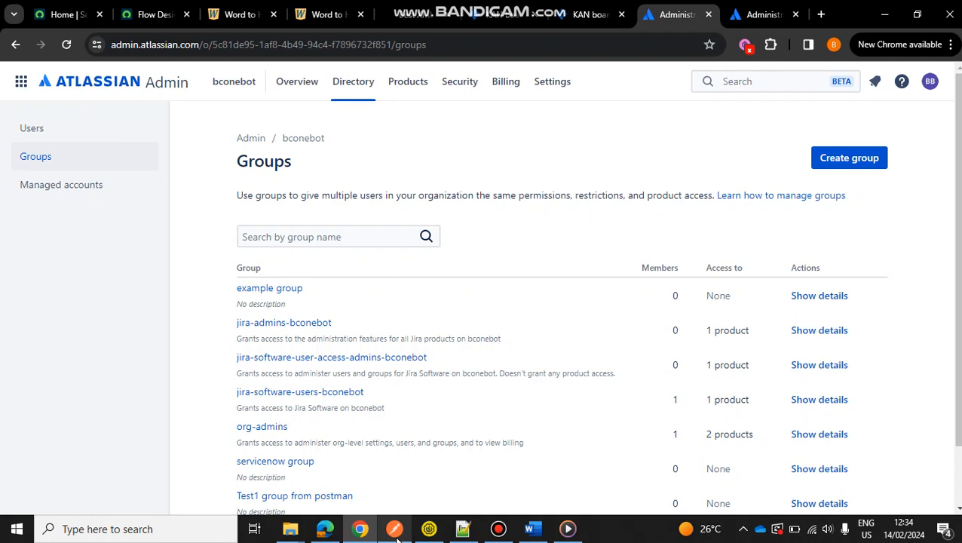
# Switch to Postman and examine the POST group request's site domain, /rest/api/3/group path and the group name in its JSON body.
pyautogui.click(325, 530)
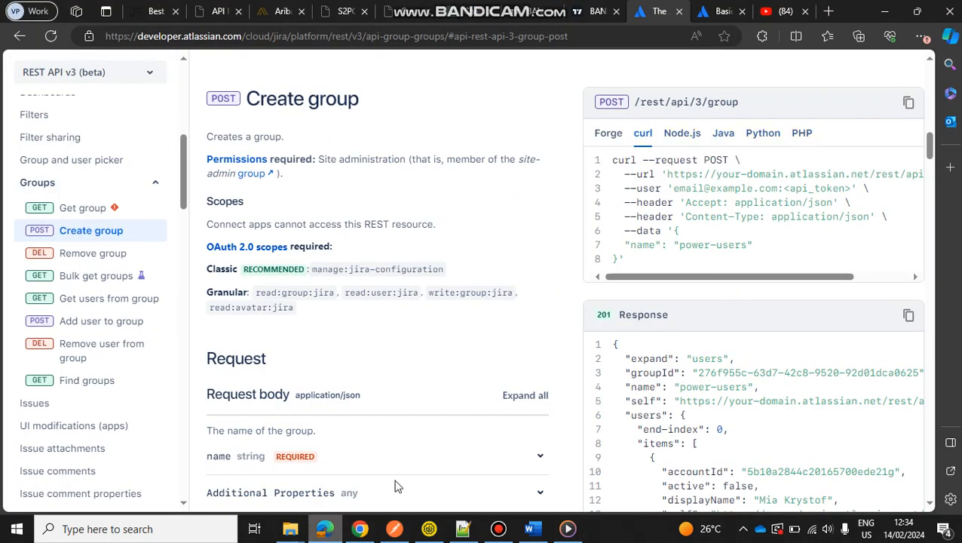
pyautogui.click(395, 529)
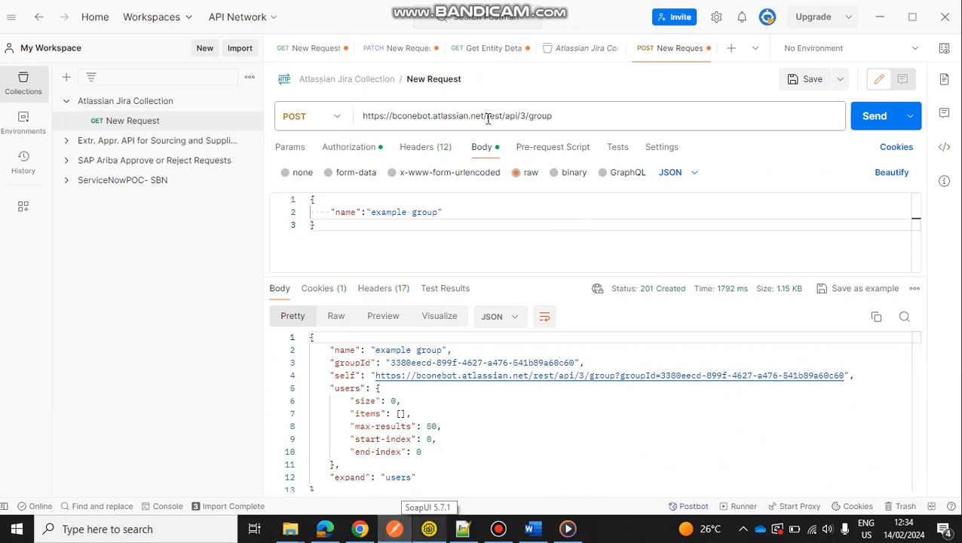
pyautogui.moveTo(392, 117); pyautogui.dragTo(433, 117)
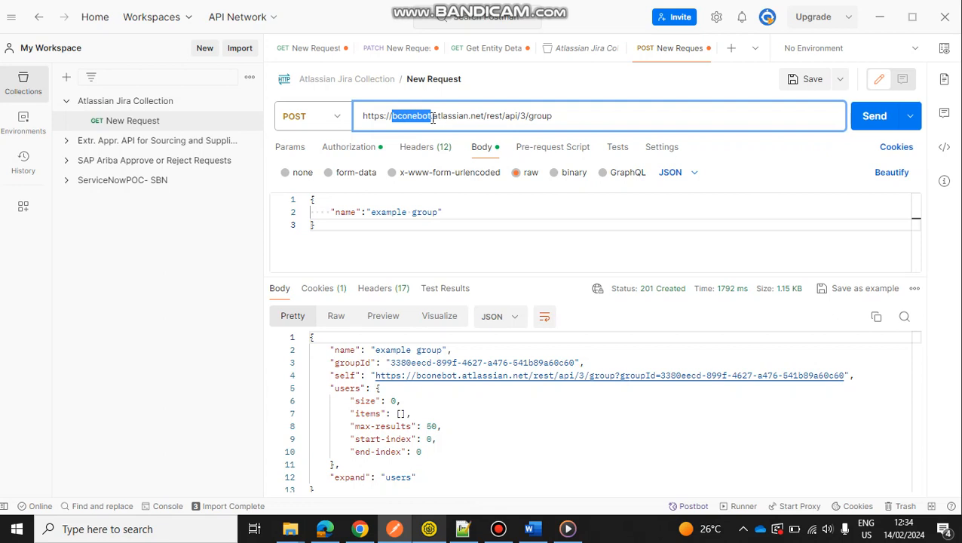
pyautogui.click(495, 117)
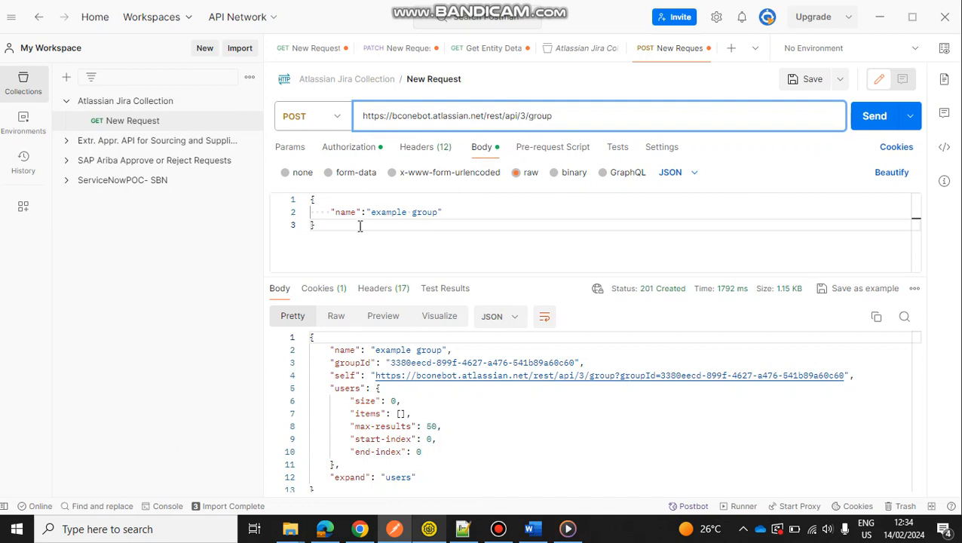
pyautogui.click(414, 215)
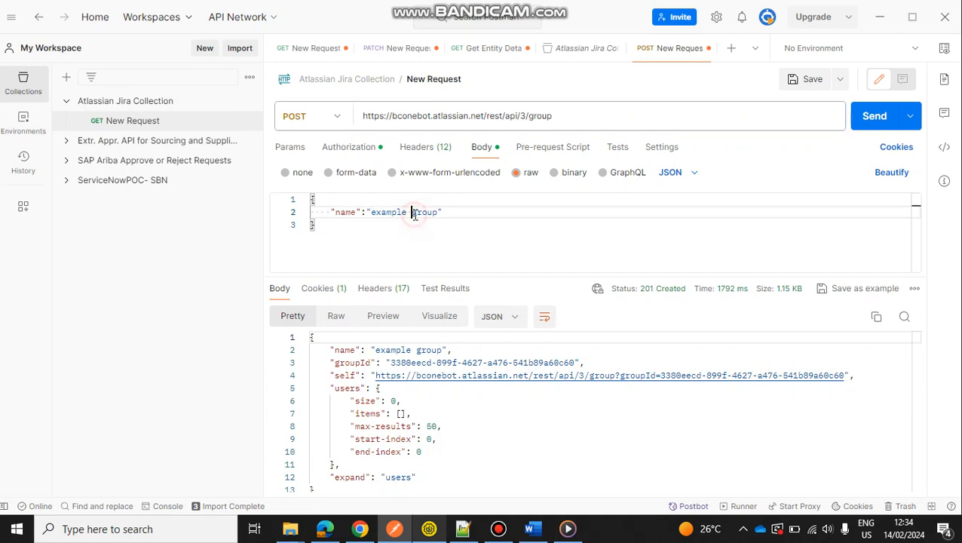
# Set the group name in the POST request's JSON body to "group123".
pyautogui.press('BackSpace')
pyautogui.press('BackSpace')
pyautogui.press('BackSpace')
pyautogui.press('BackSpace')
pyautogui.press('BackSpace')
pyautogui.press('BackSpace')
pyautogui.press('BackSpace')
pyautogui.press('BackSpace')
pyautogui.press('BackSpace')
pyautogui.click(398, 213)
pyautogui.write('123')
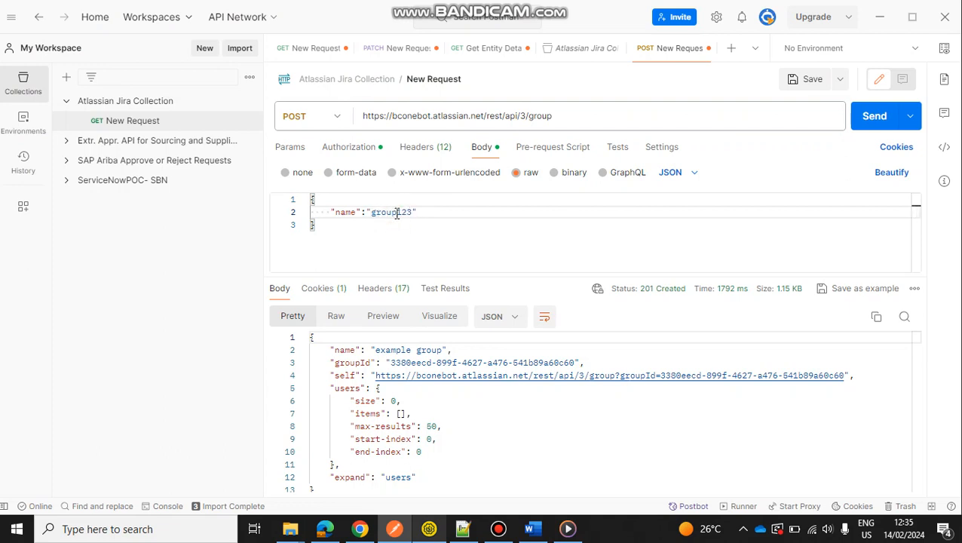
pyautogui.click(454, 222)
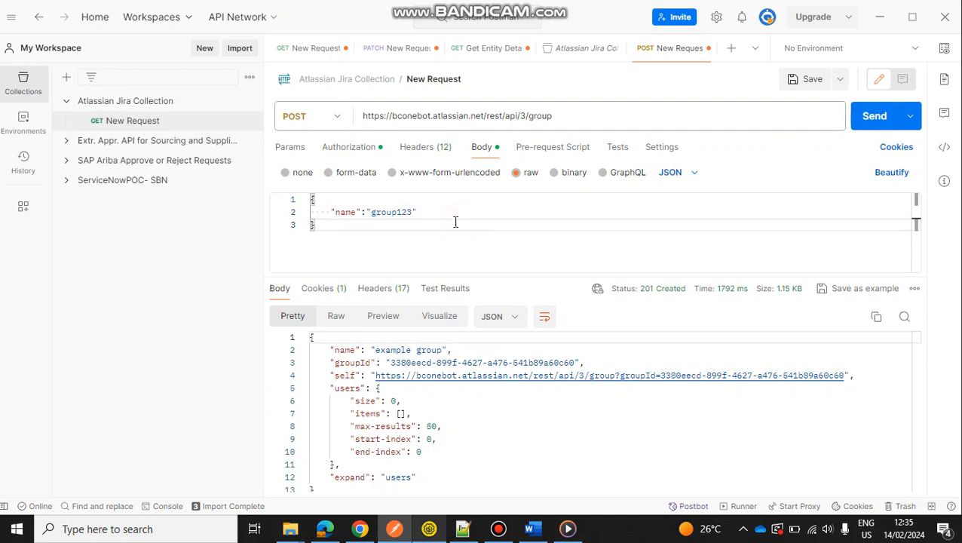
# Inspect the request's Basic Auth username and API token, checking the token's source text in Notepad++.
pyautogui.click(359, 157)
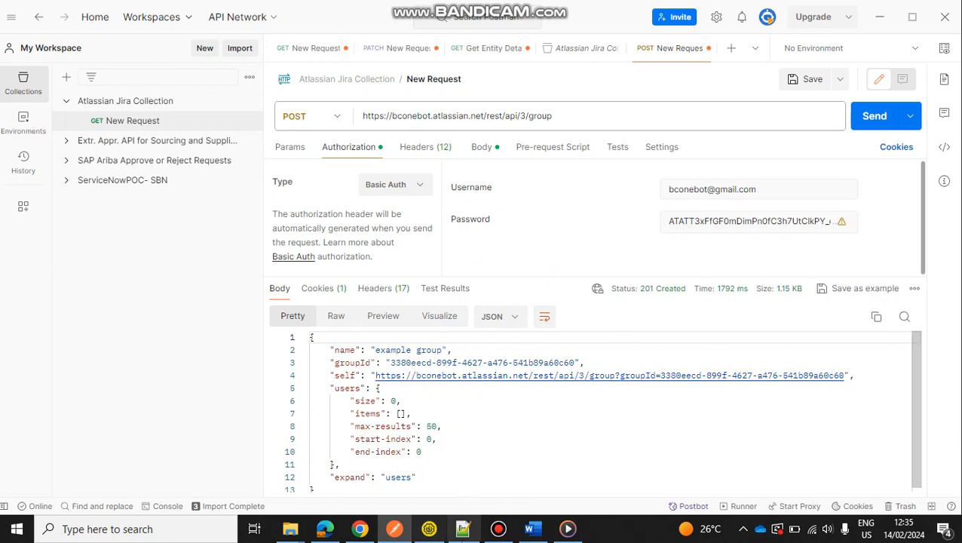
pyautogui.click(463, 528)
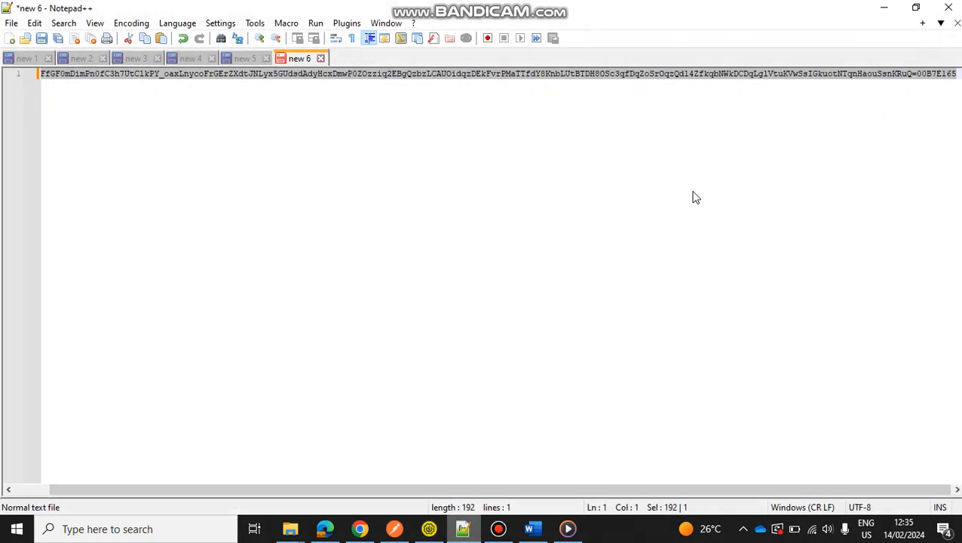
pyautogui.click(396, 529)
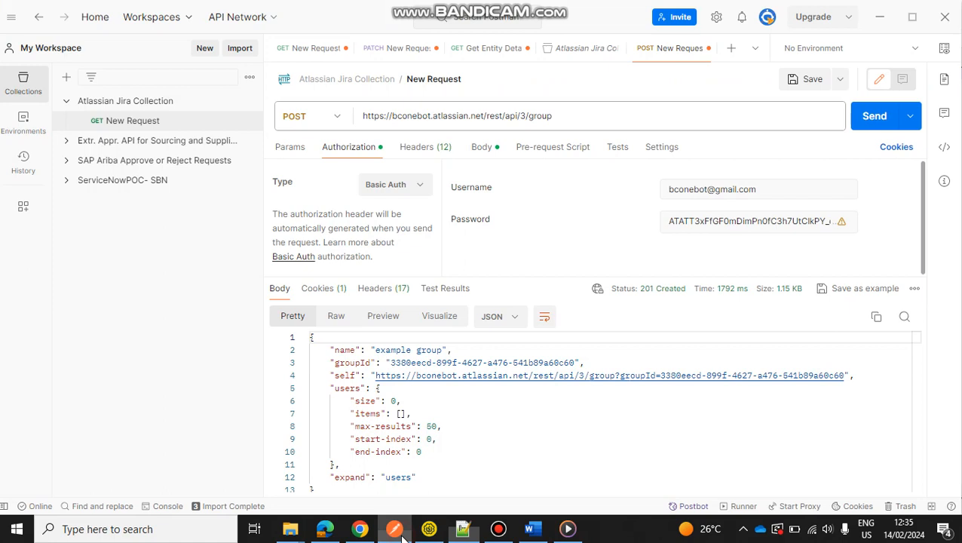
pyautogui.click(804, 232)
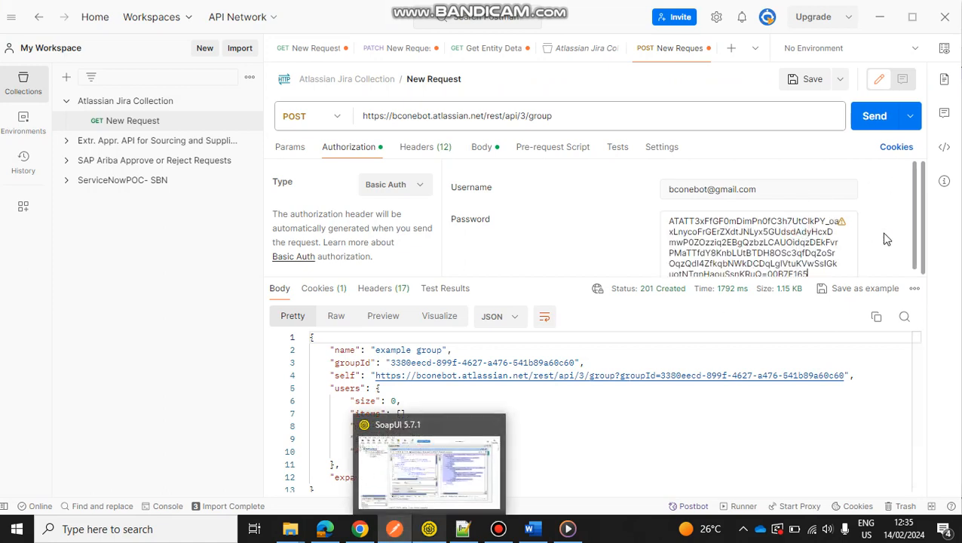
pyautogui.click(713, 189)
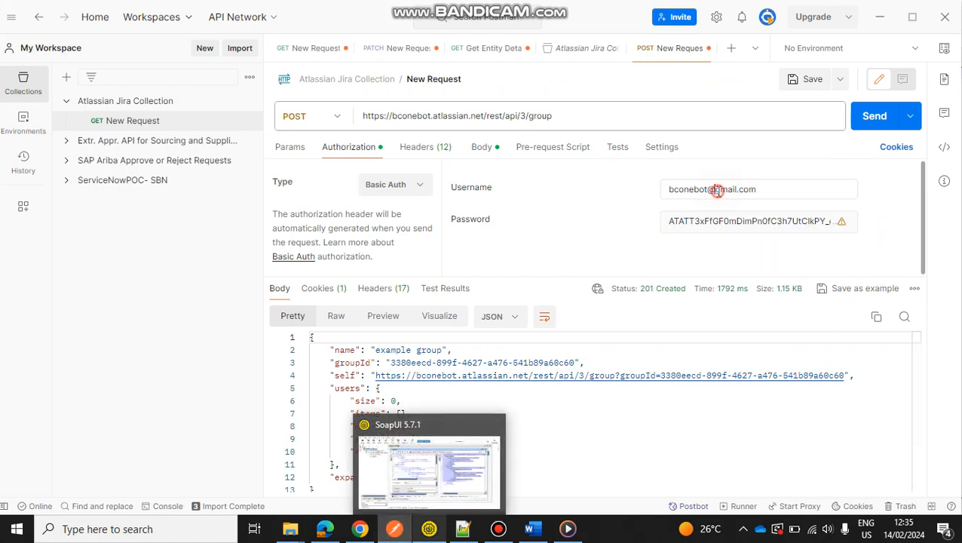
pyautogui.click(614, 224)
# Inspect the request's Accept and Content-Type headers and return to its JSON body.
pyautogui.click(436, 149)
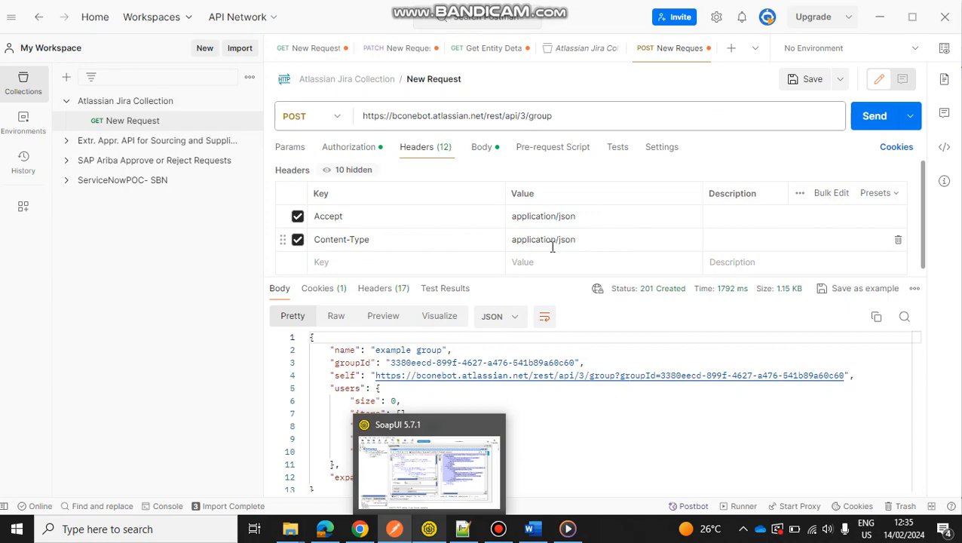
pyautogui.click(428, 529)
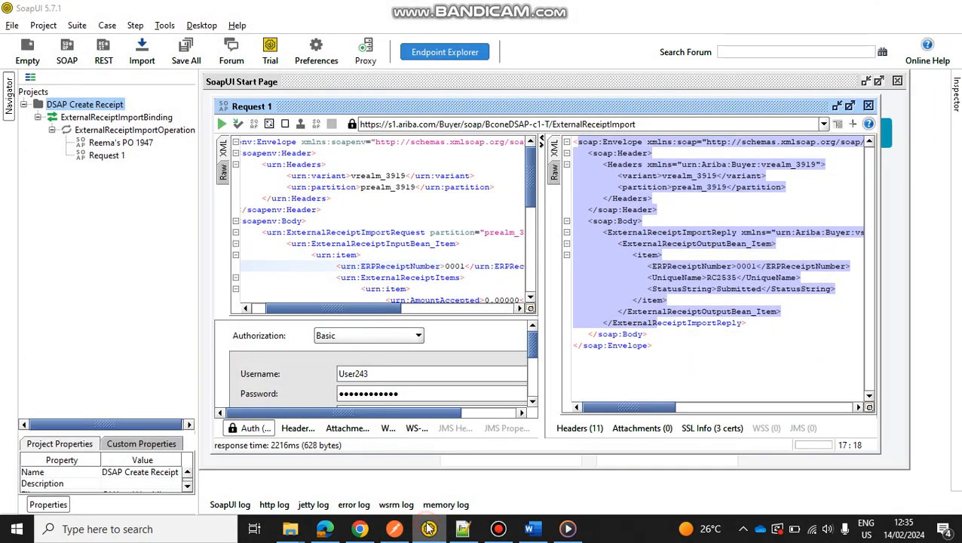
pyautogui.click(428, 529)
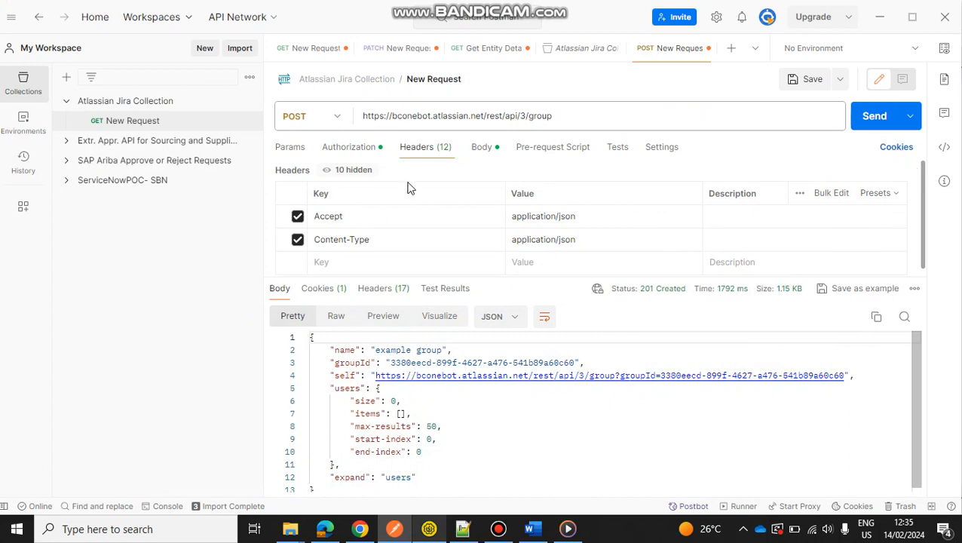
pyautogui.click(486, 146)
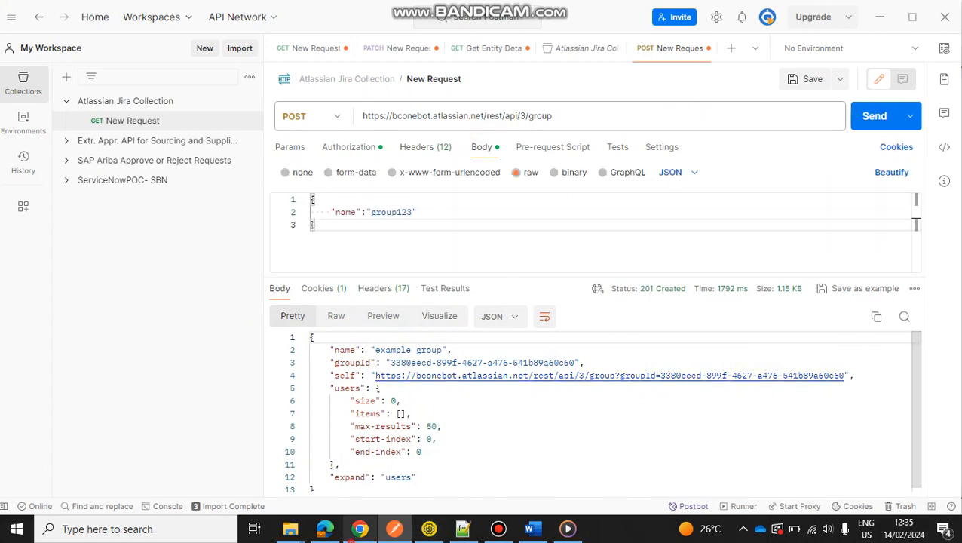
# Switch to Chrome and refresh the organization's group list to review the existing groups.
pyautogui.click(360, 529)
pyautogui.scroll(-1, 382, 438)
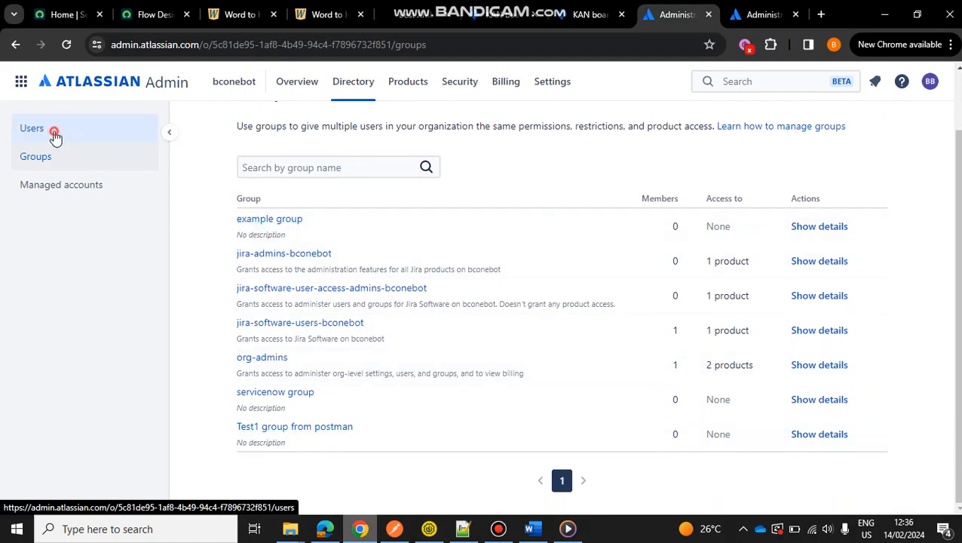
pyautogui.click(55, 134)
pyautogui.click(57, 160)
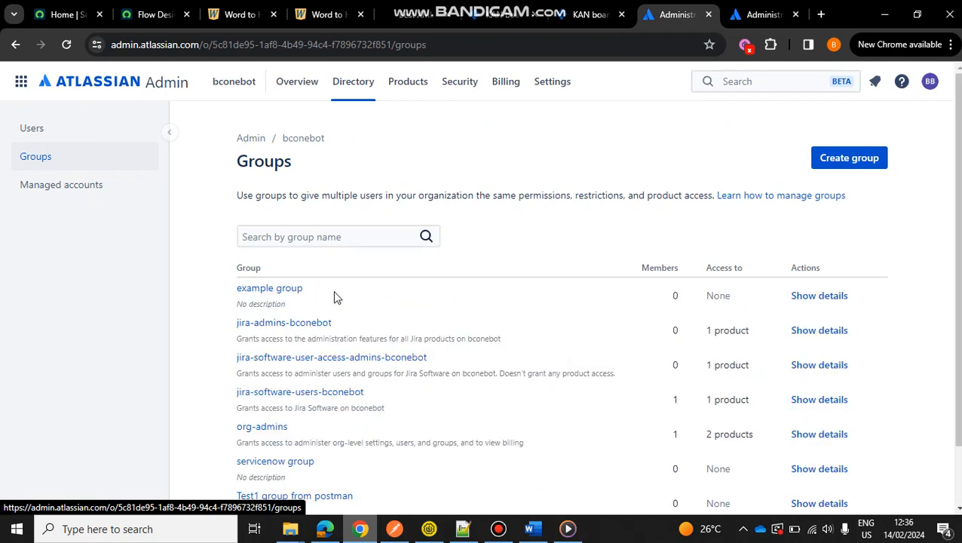
# Switch to Postman and send the POST request to create the group "group123".
pyautogui.click(395, 529)
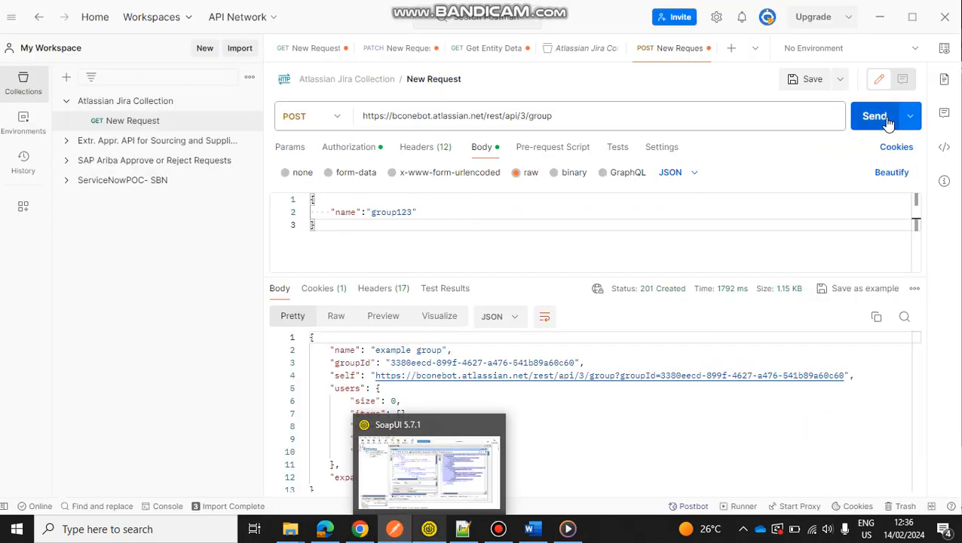
pyautogui.click(887, 118)
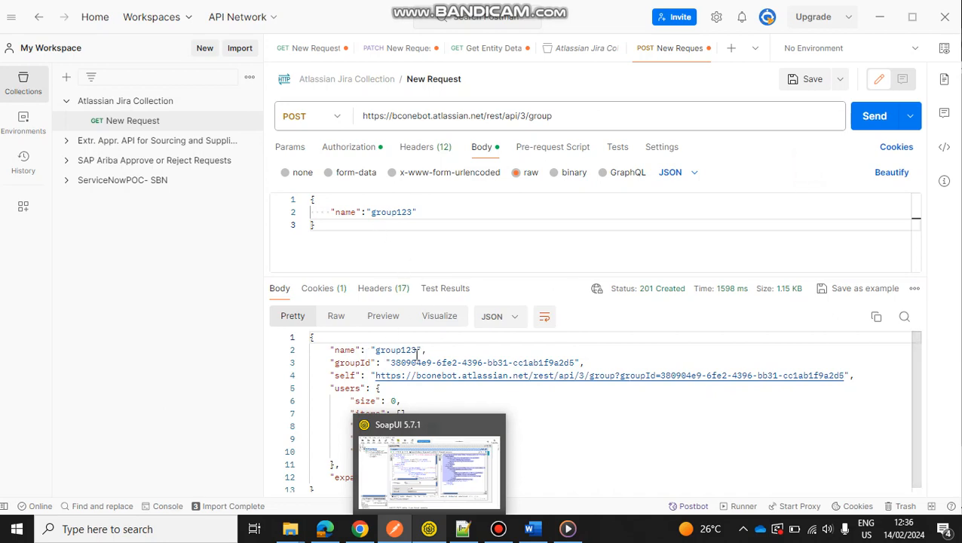
# Switch to Chrome and reload the organization's group list to check for group123.
pyautogui.click(361, 529)
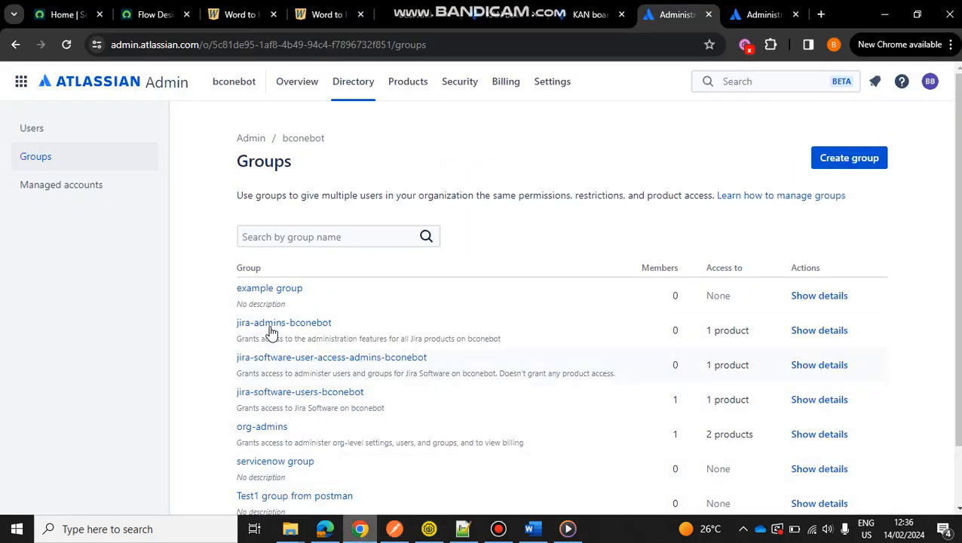
pyautogui.click(58, 130)
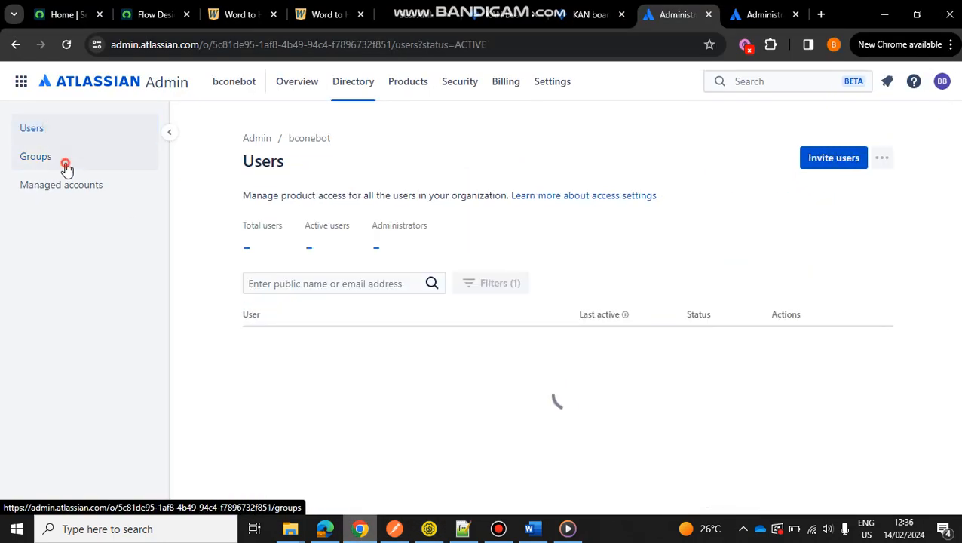
pyautogui.click(65, 166)
pyautogui.scroll(-2, 509, 391)
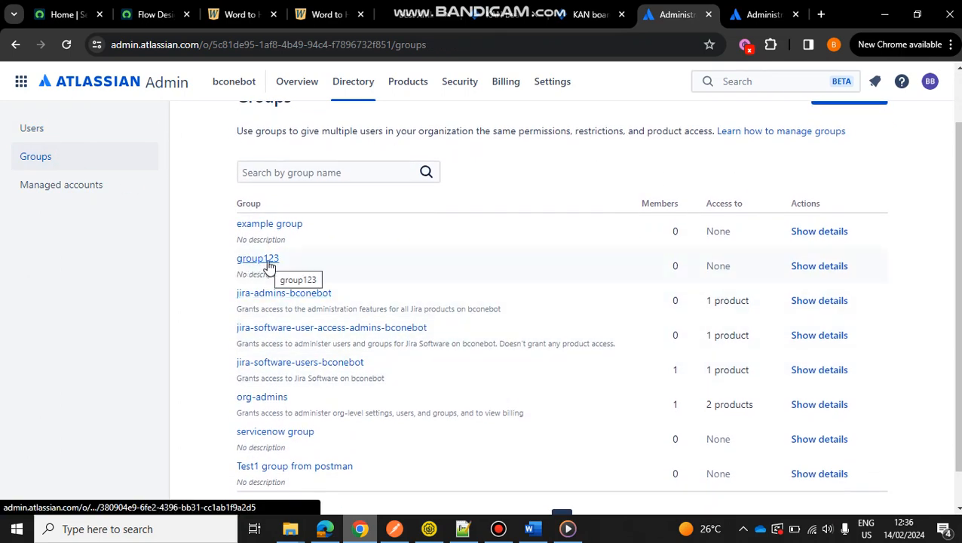
# Review the POST request's Basic Auth settings in Postman and look through the organization's Security guide in Atlassian Administration.
pyautogui.click(394, 529)
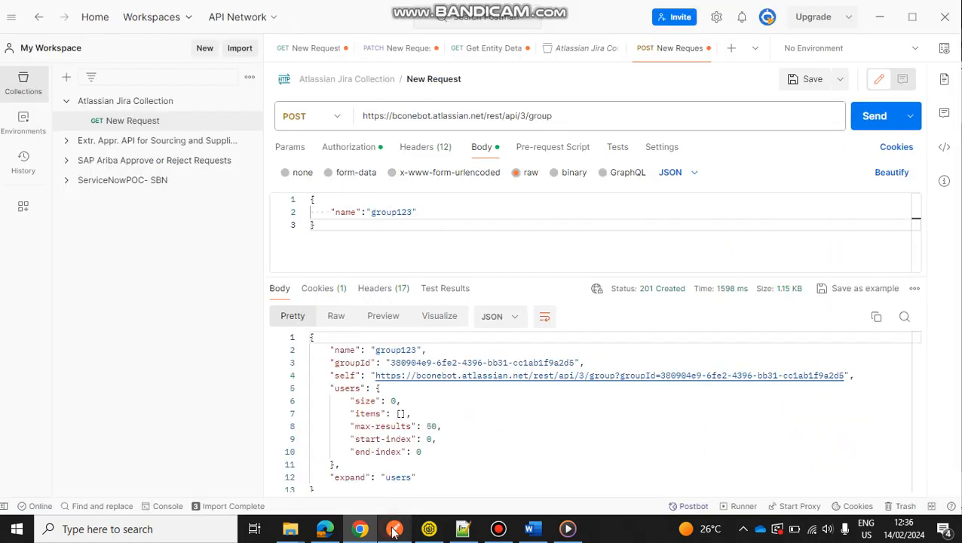
pyautogui.click(353, 148)
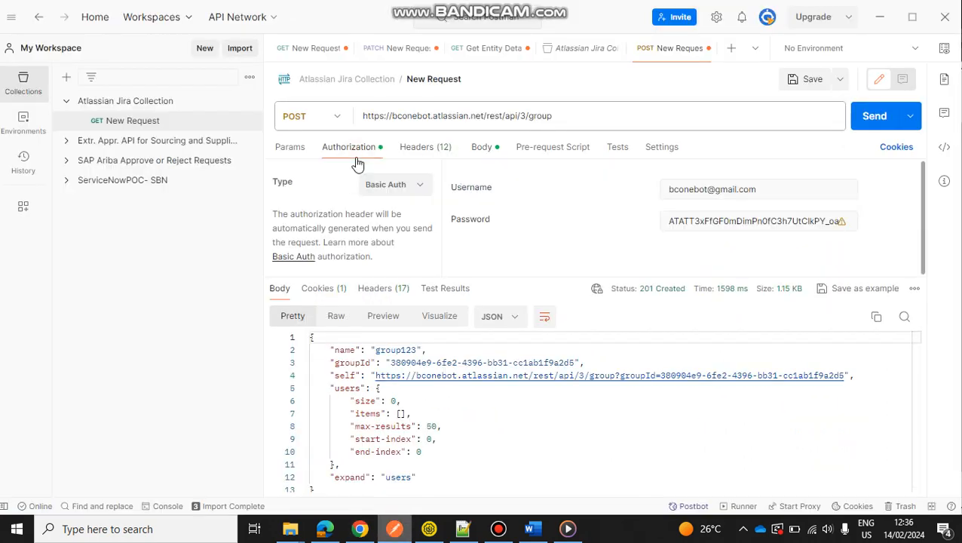
pyautogui.click(360, 528)
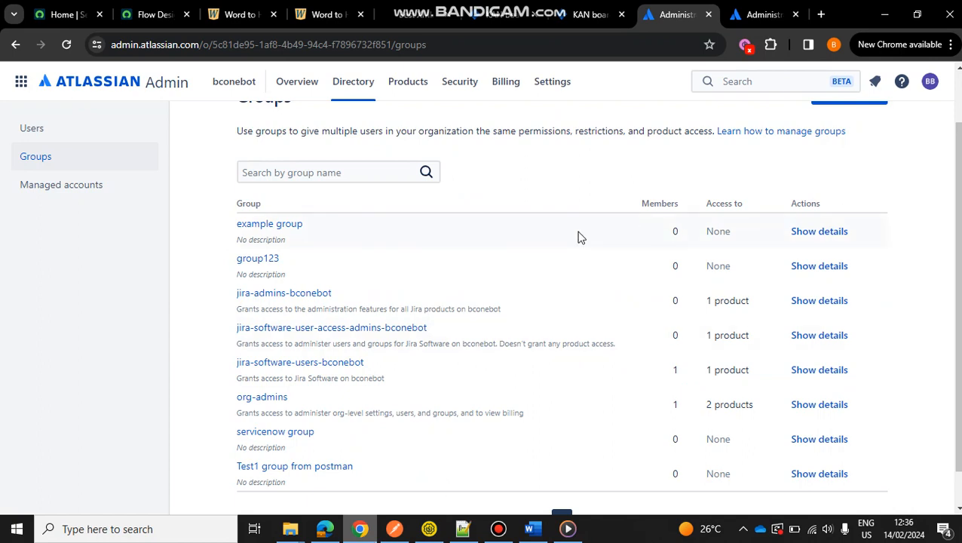
pyautogui.scroll(1, 578, 236)
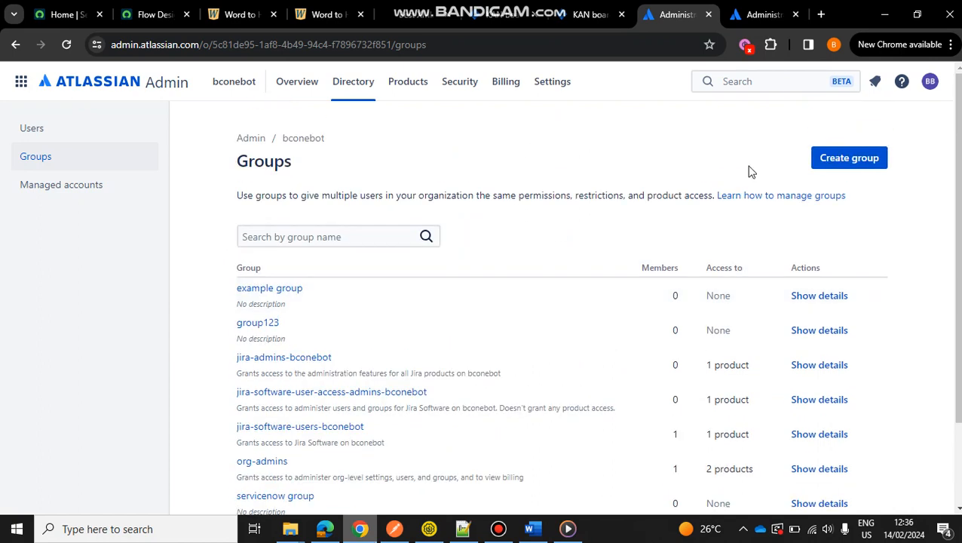
pyautogui.click(462, 88)
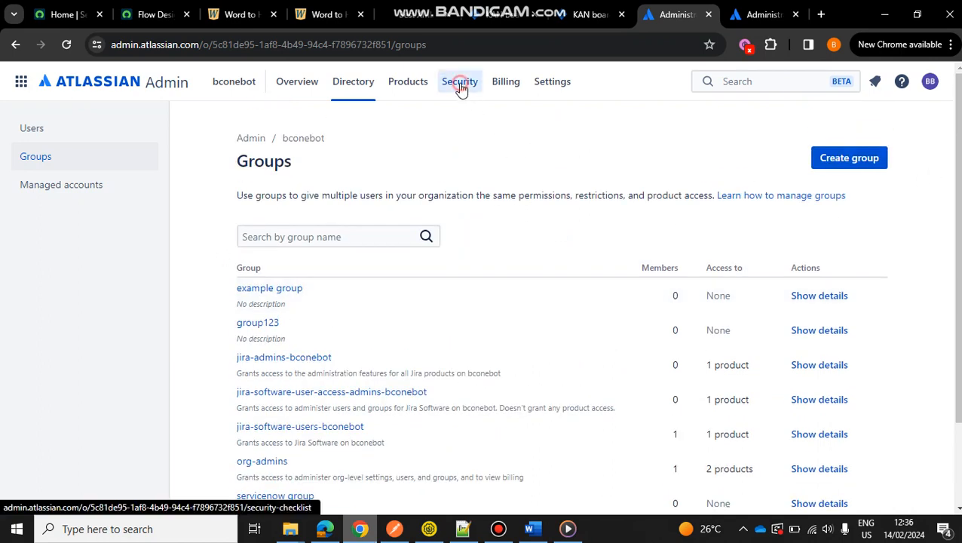
pyautogui.scroll(-2, 857, 345)
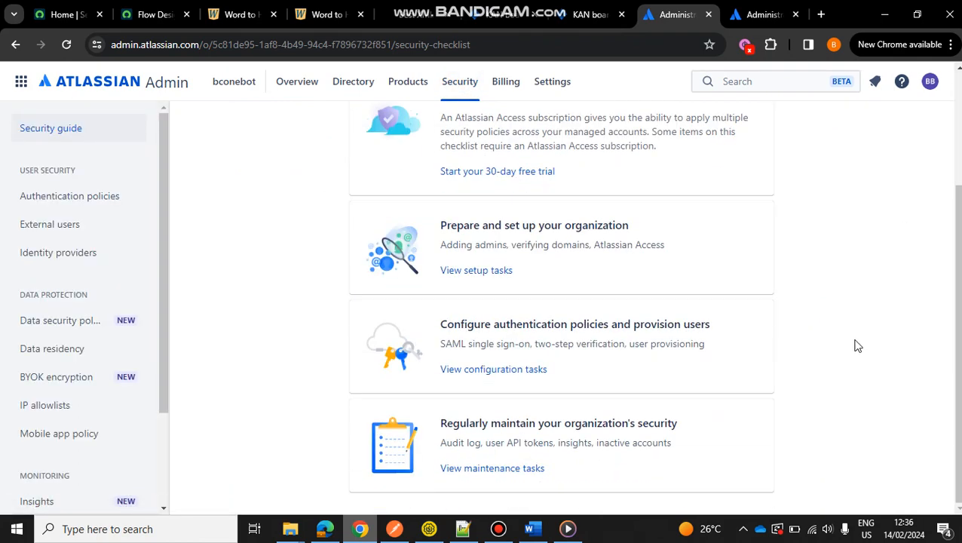
pyautogui.scroll(2, 856, 346)
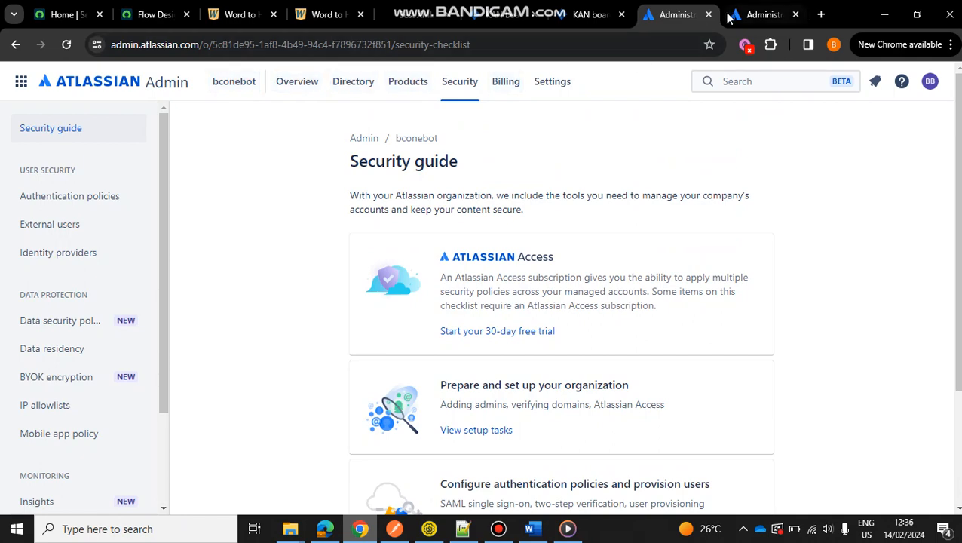
# Check the KAN board and the second administration tab, and open the organization's Security guide in that tab.
pyautogui.click(759, 6)
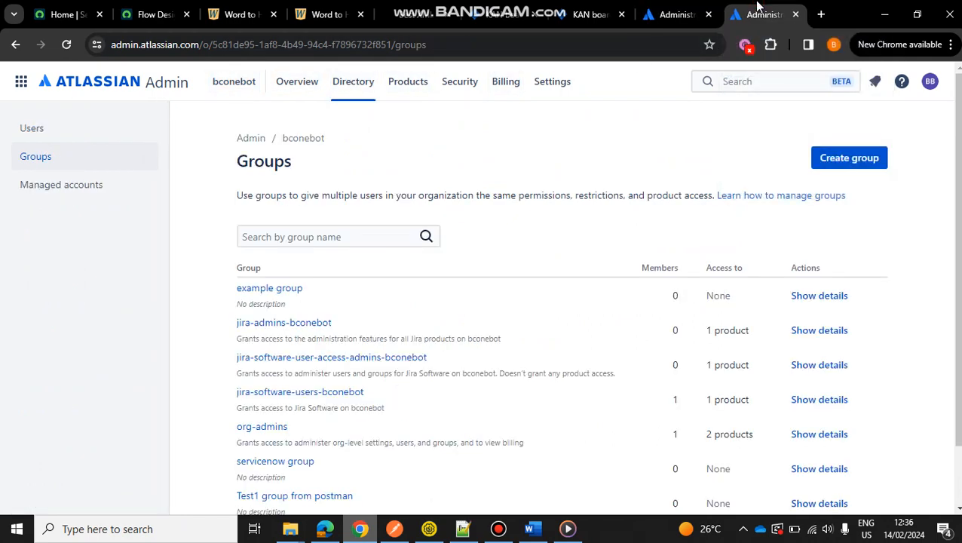
pyautogui.click(592, 15)
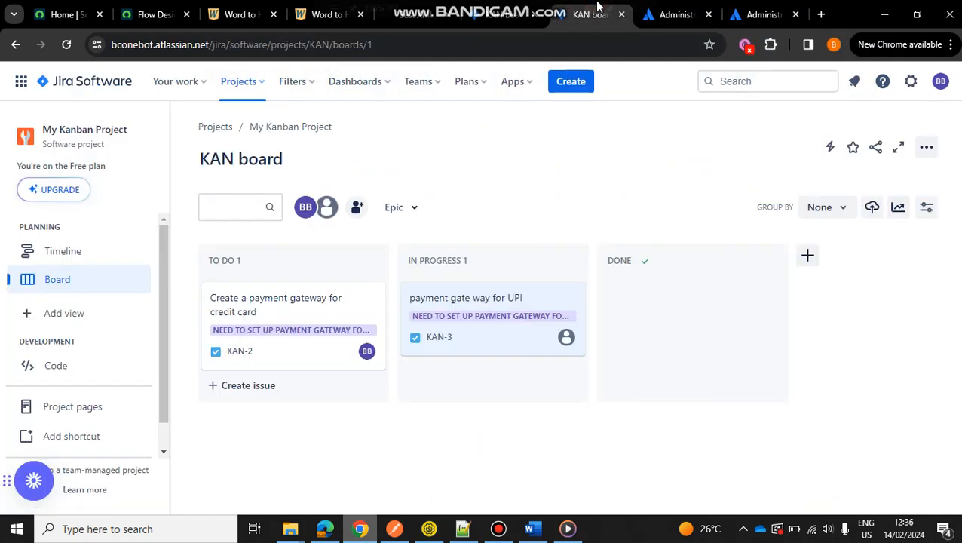
pyautogui.click(759, 12)
pyautogui.click(461, 83)
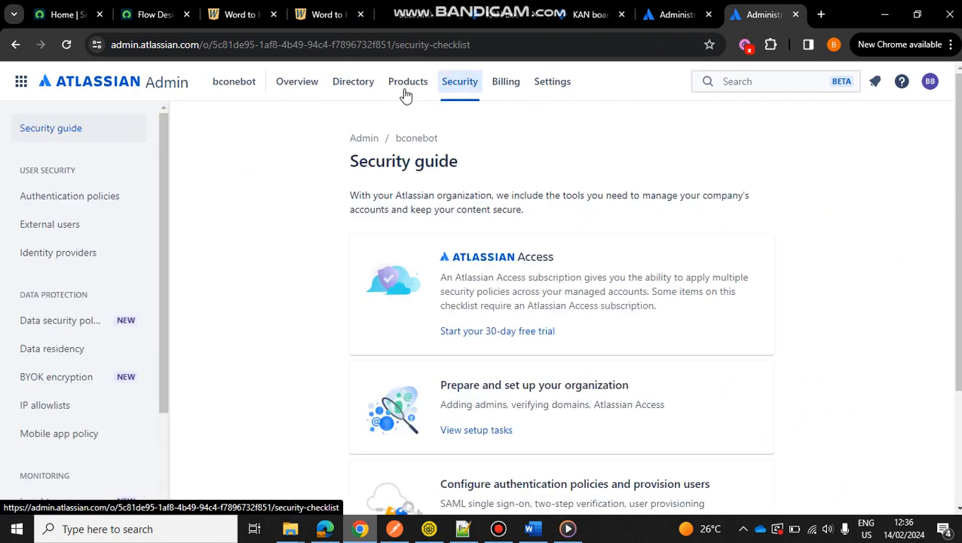
pyautogui.click(91, 85)
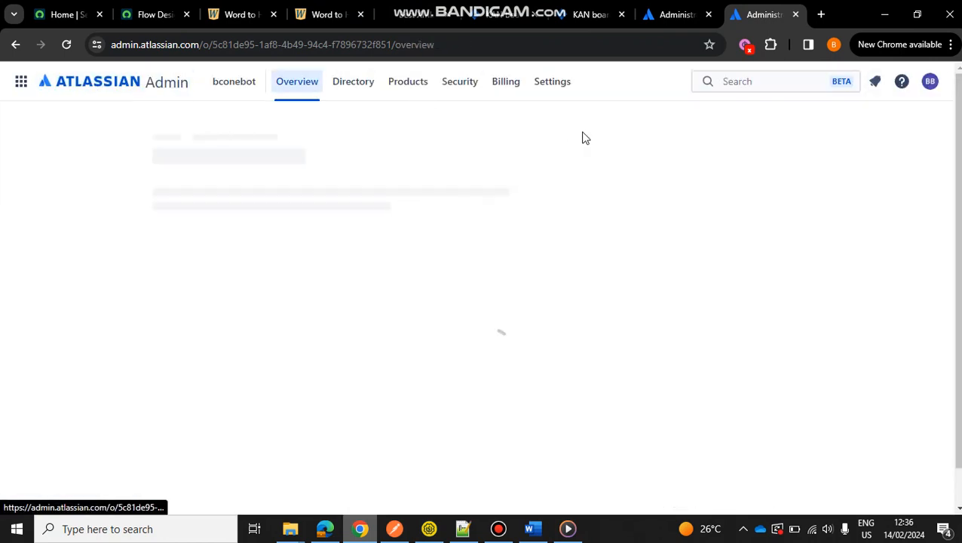
pyautogui.click(466, 80)
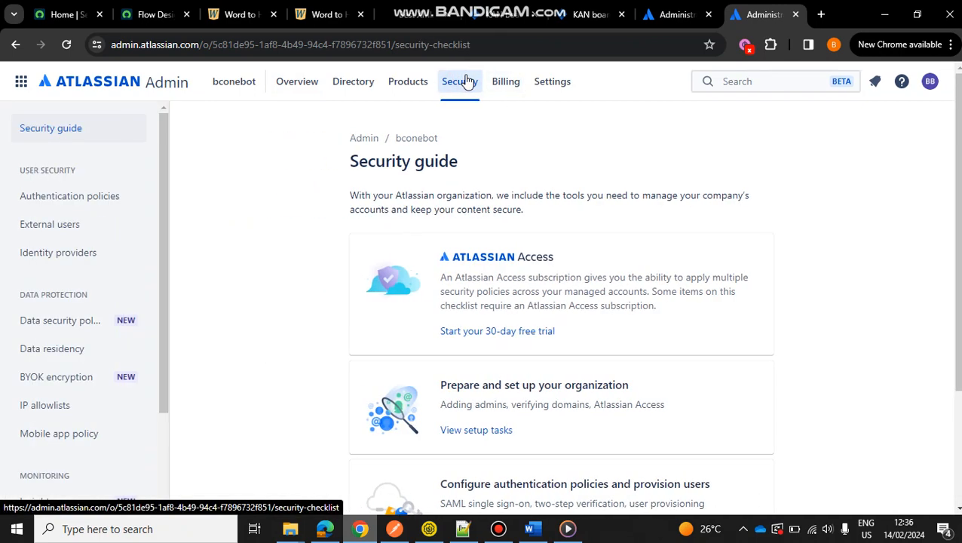
pyautogui.click(931, 83)
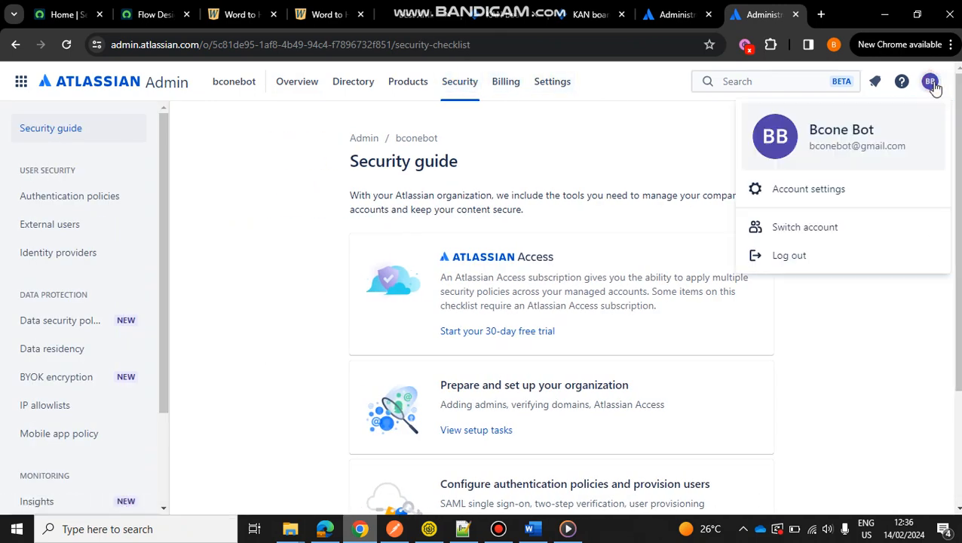
pyautogui.click(836, 194)
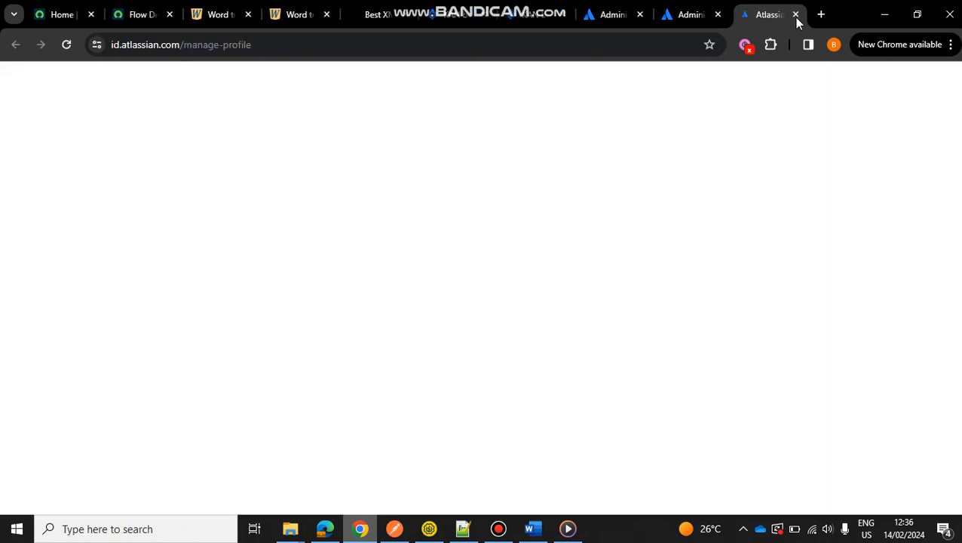
pyautogui.click(796, 15)
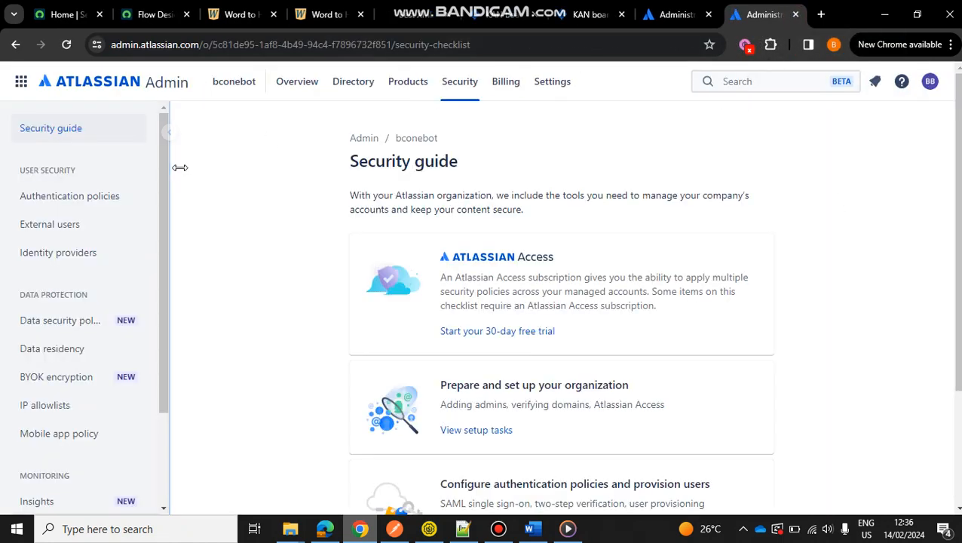
# View the bconebot organization's product overview and reopen its Security guide.
pyautogui.click(92, 84)
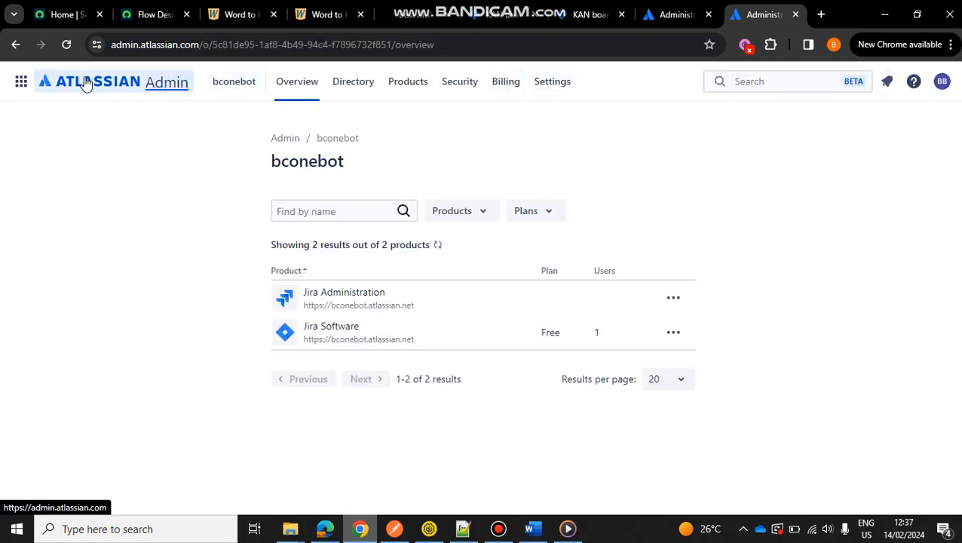
pyautogui.click(460, 82)
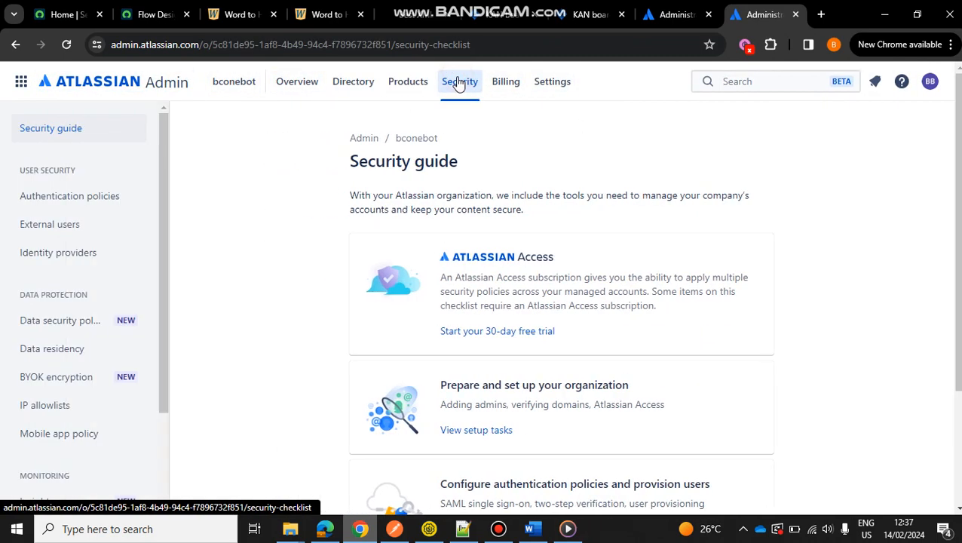
# Look through the bconebot organization's Security guide, Details settings and Products list.
pyautogui.scroll(-2, 785, 370)
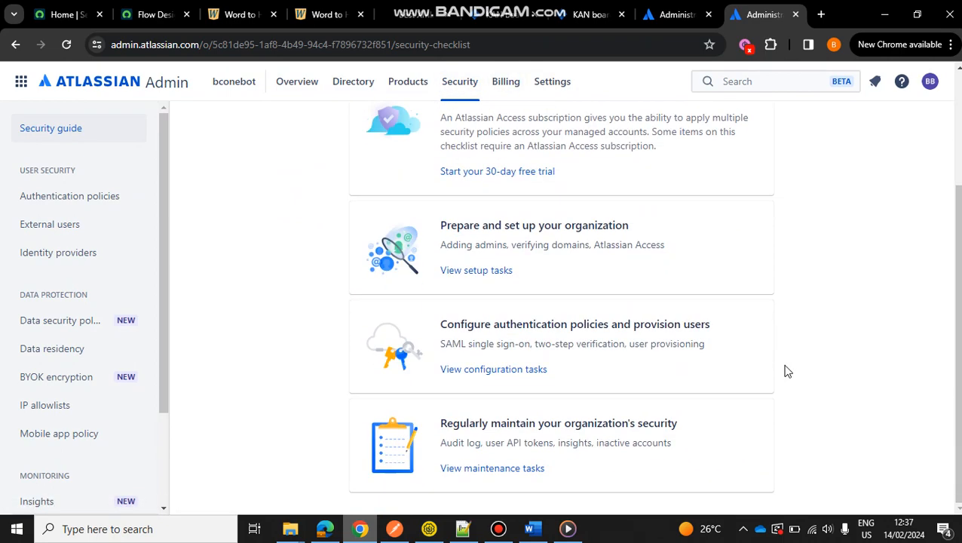
pyautogui.scroll(2, 785, 370)
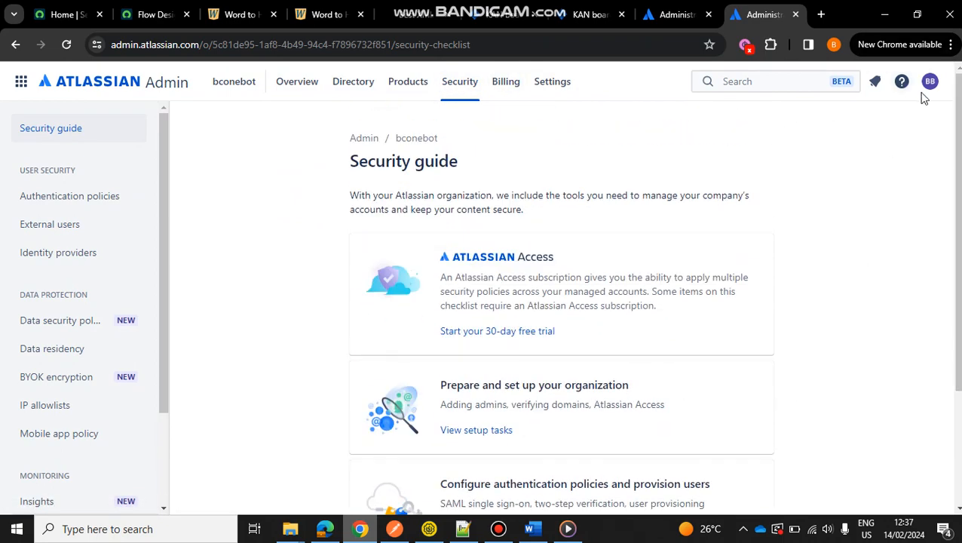
pyautogui.click(545, 83)
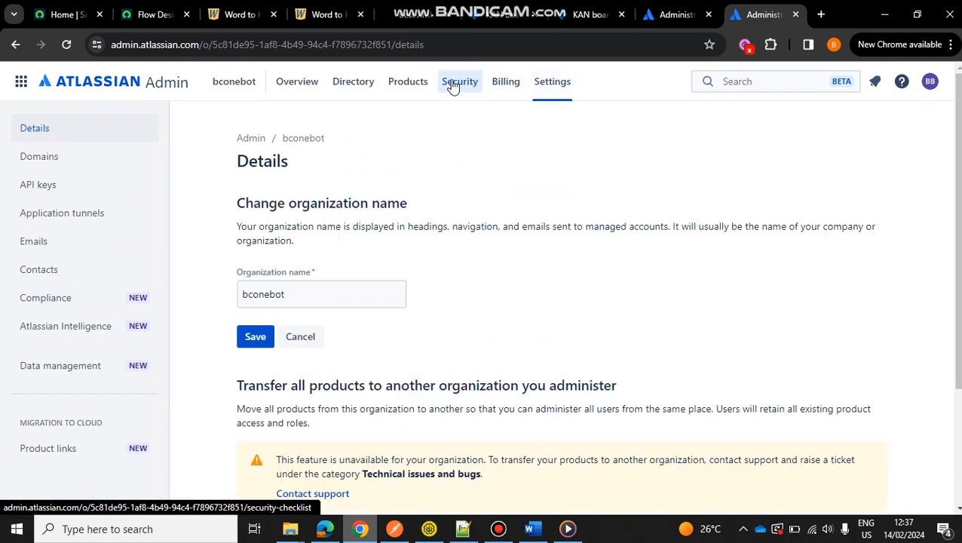
pyautogui.click(410, 85)
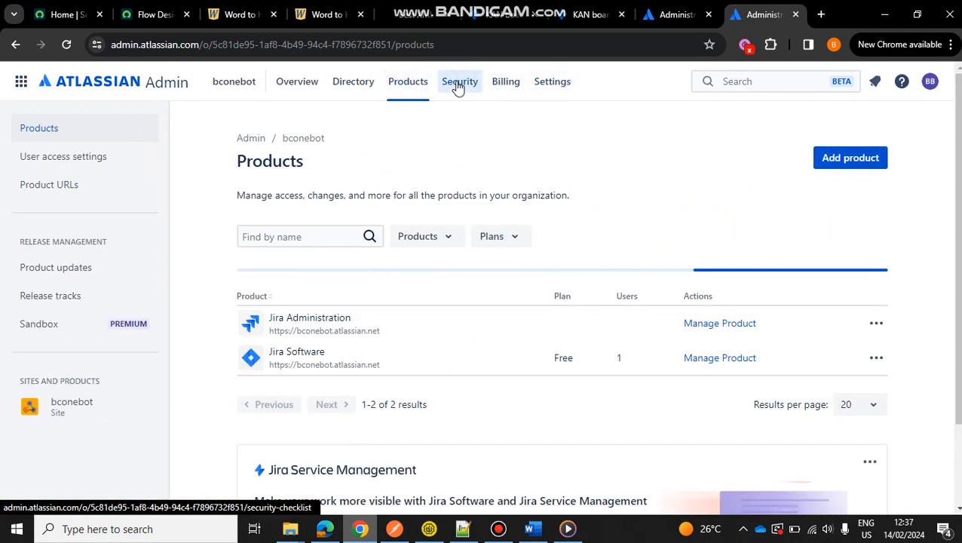
pyautogui.click(497, 530)
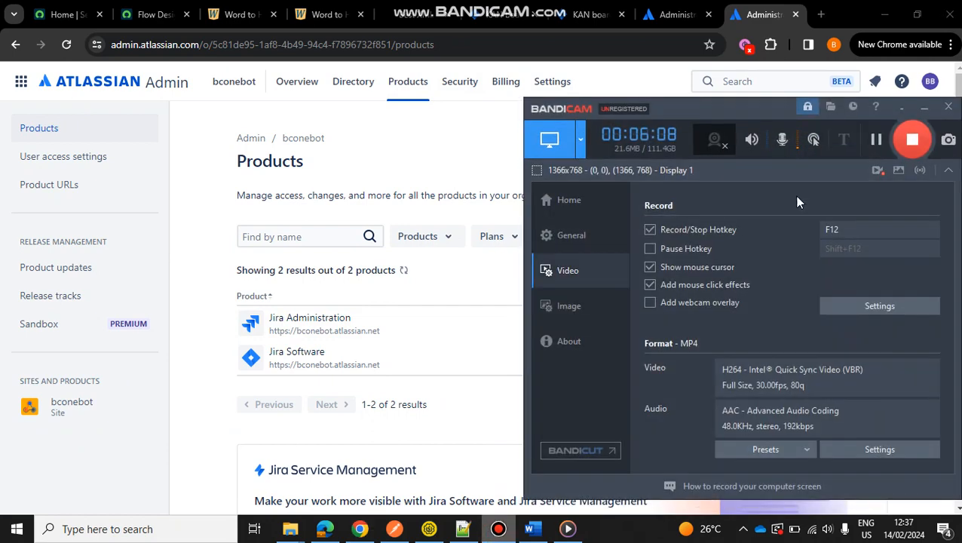
pyautogui.click(874, 145)
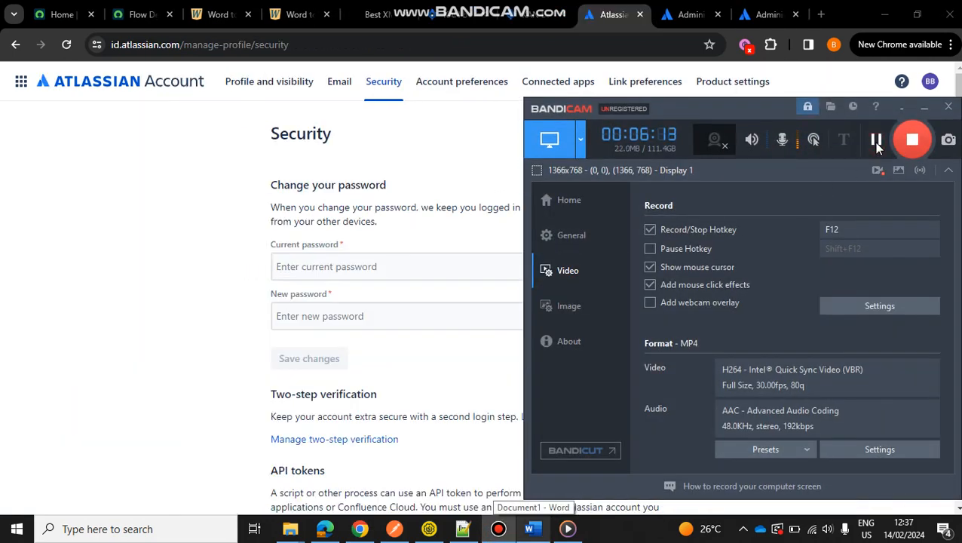
pyautogui.click(925, 107)
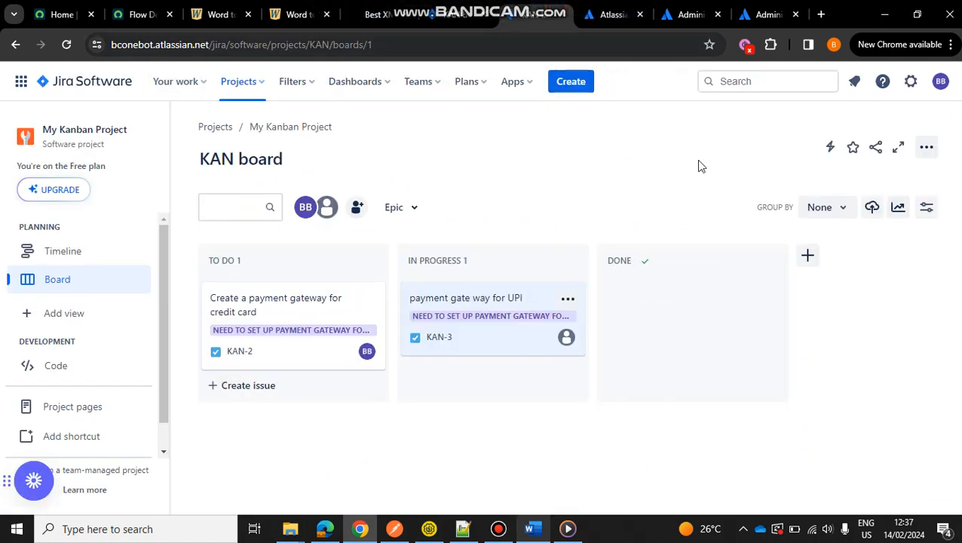
# Go from the KAN board to the Atlassian account's security settings and open the API tokens management page.
pyautogui.click(941, 83)
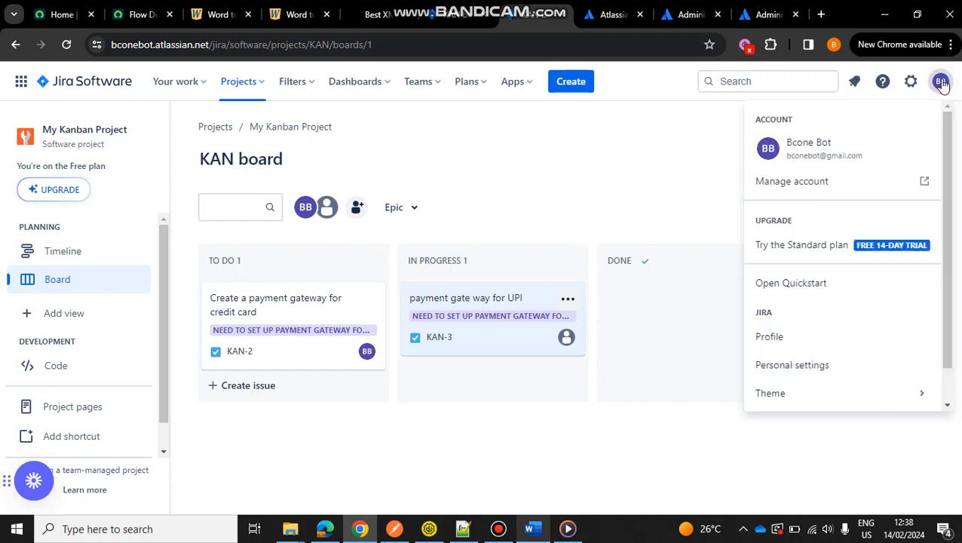
pyautogui.click(801, 182)
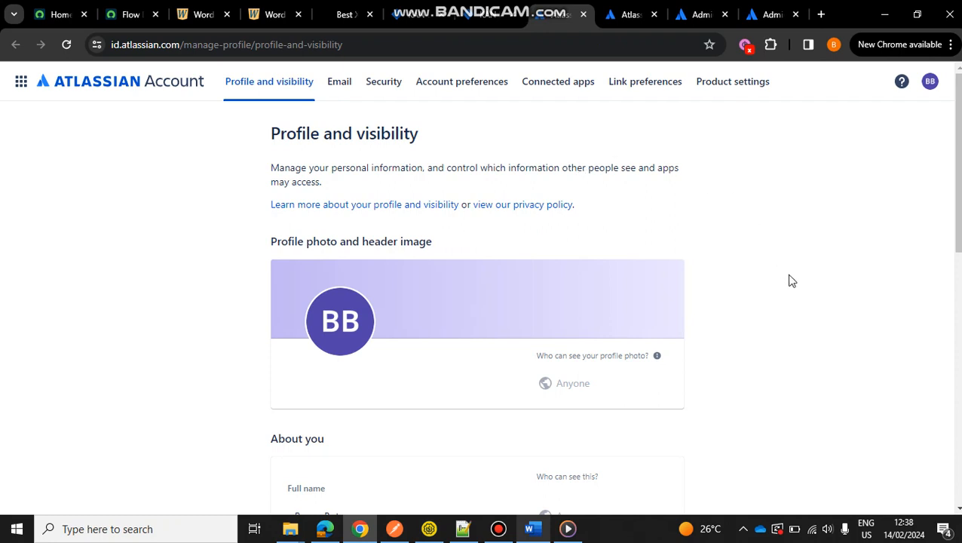
pyautogui.click(390, 90)
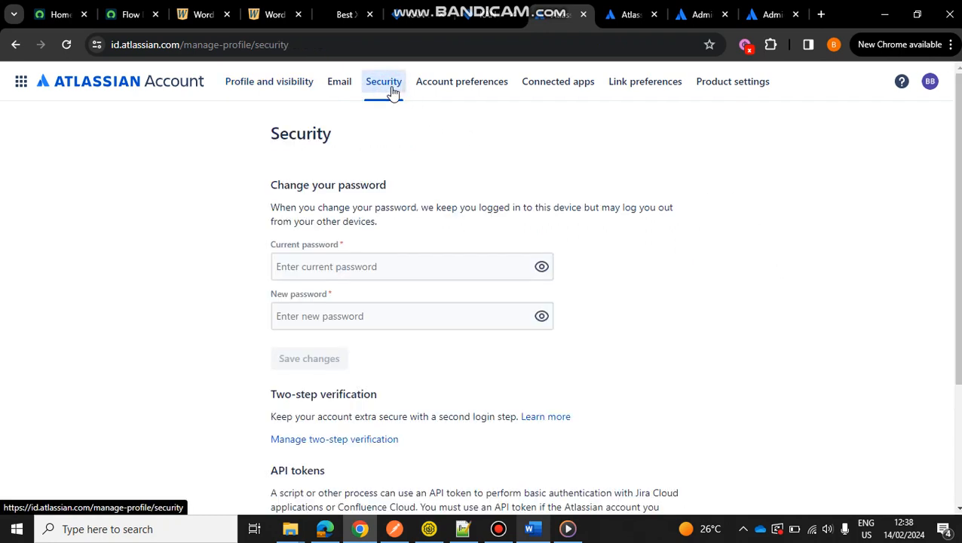
pyautogui.scroll(-2, 818, 258)
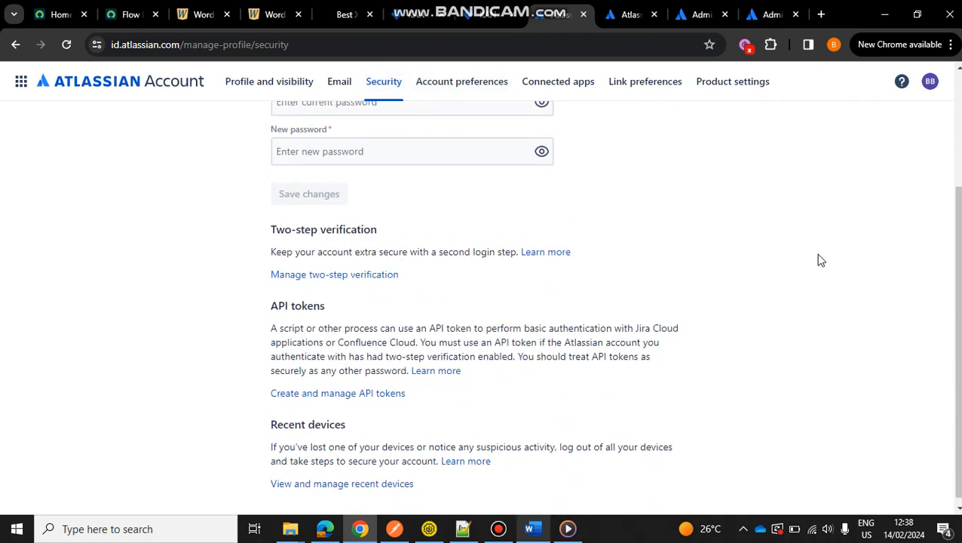
pyautogui.scroll(1, 821, 260)
pyautogui.scroll(-2, 822, 260)
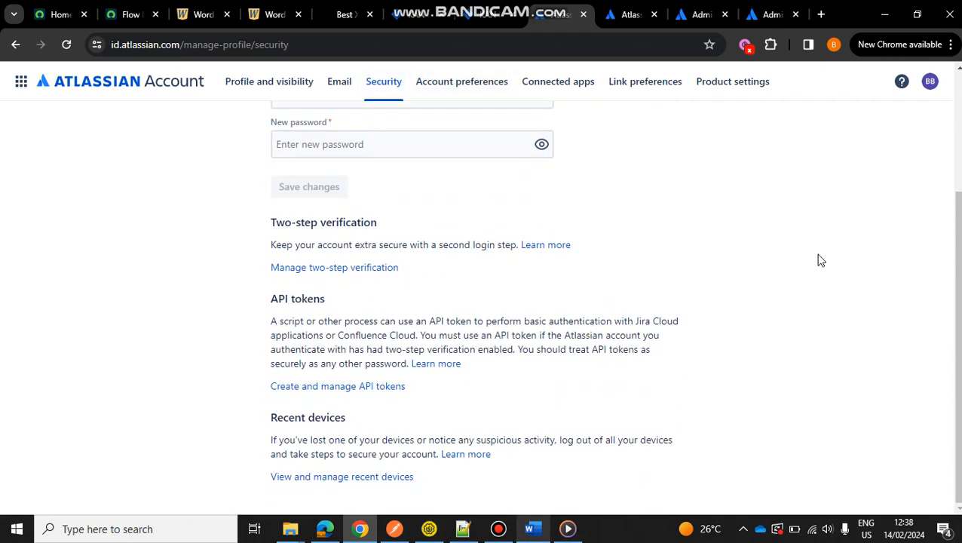
pyautogui.click(352, 387)
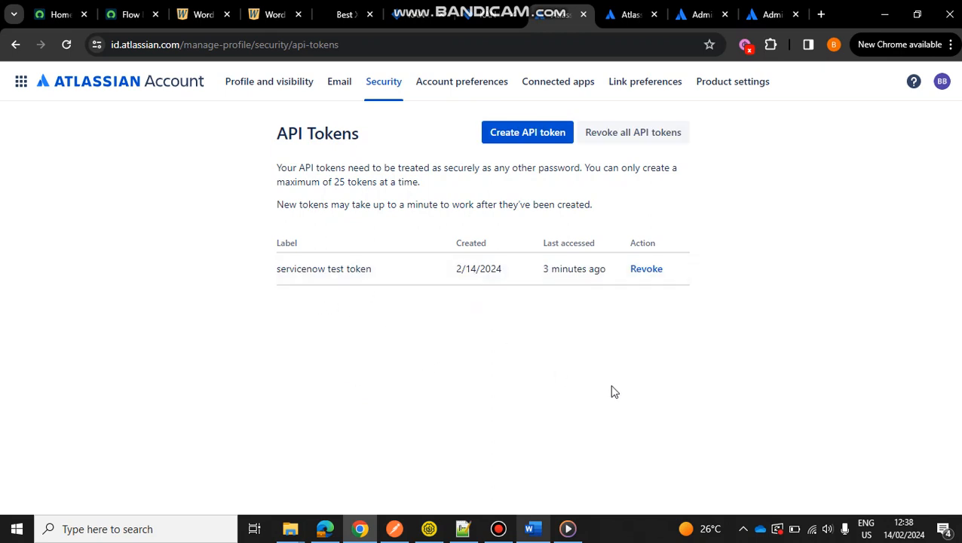
# Create an API token labelled test1.
pyautogui.click(526, 136)
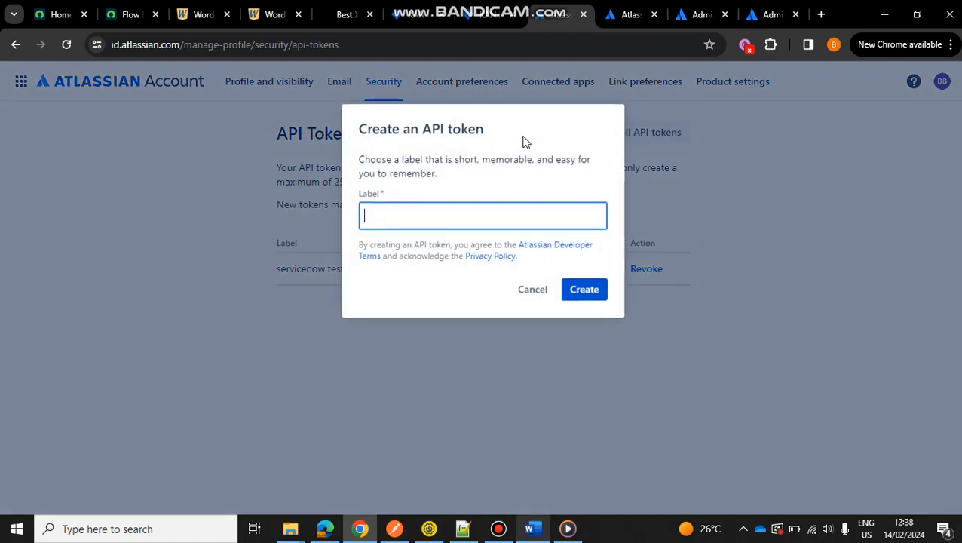
pyautogui.click(388, 216)
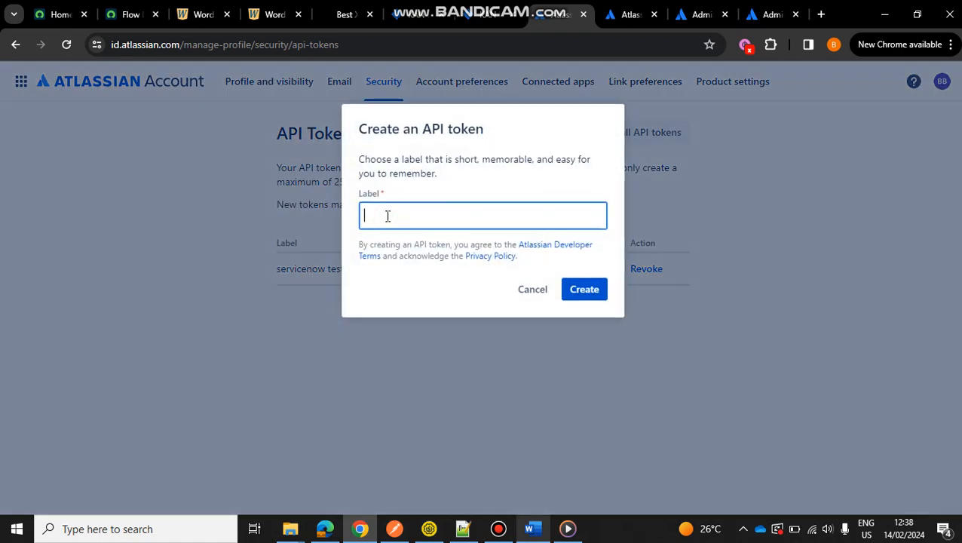
pyautogui.write('test1')
pyautogui.click(566, 293)
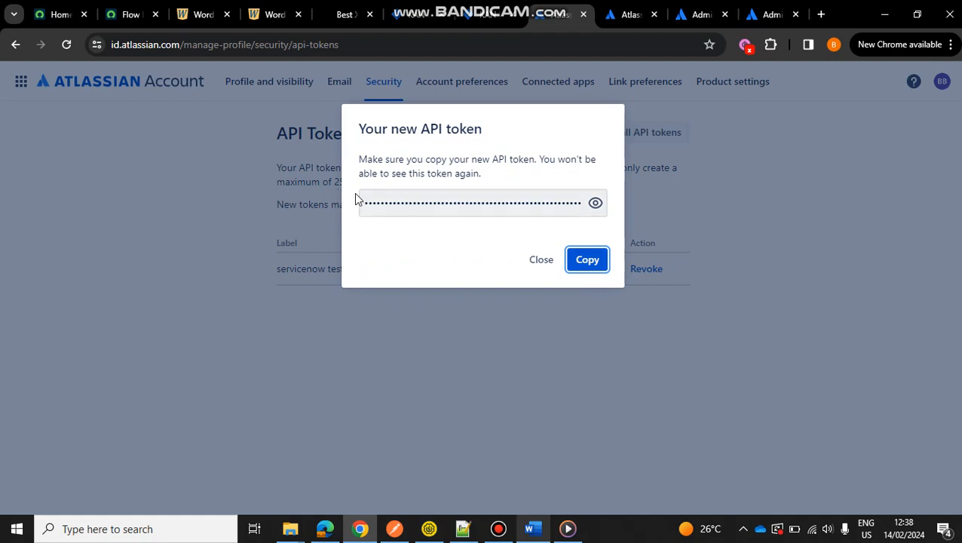
# Briefly reveal the new API token, copy it to the clipboard and close its dialog.
pyautogui.click(596, 205)
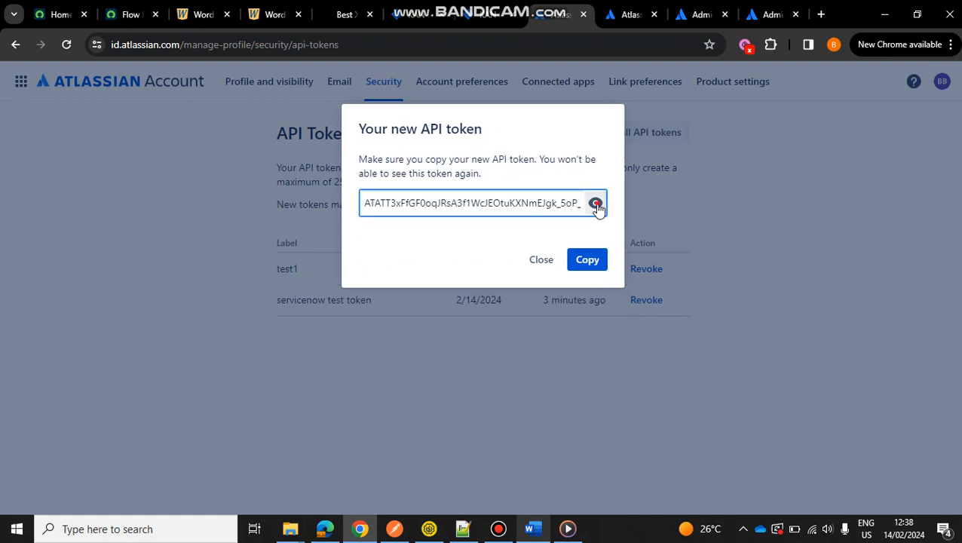
pyautogui.click(596, 205)
pyautogui.click(579, 270)
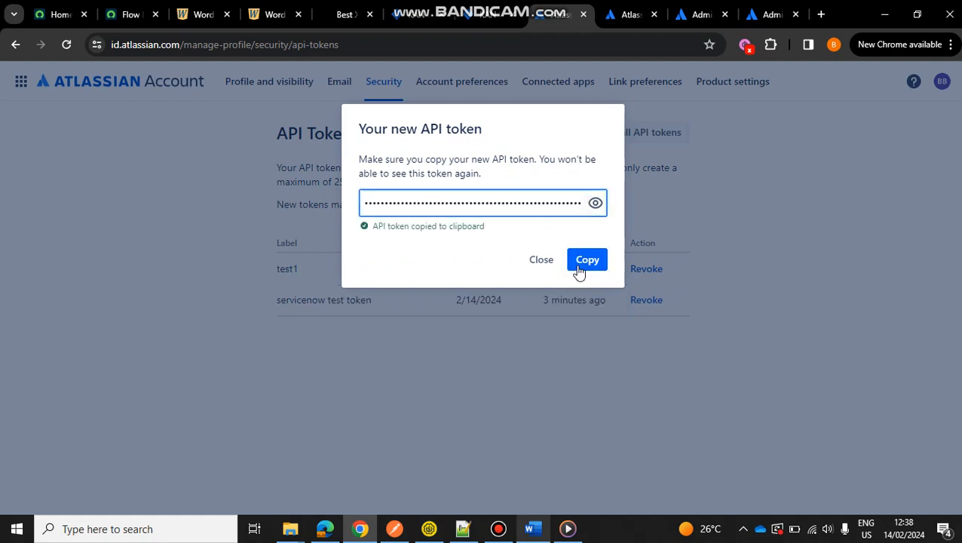
pyautogui.click(542, 262)
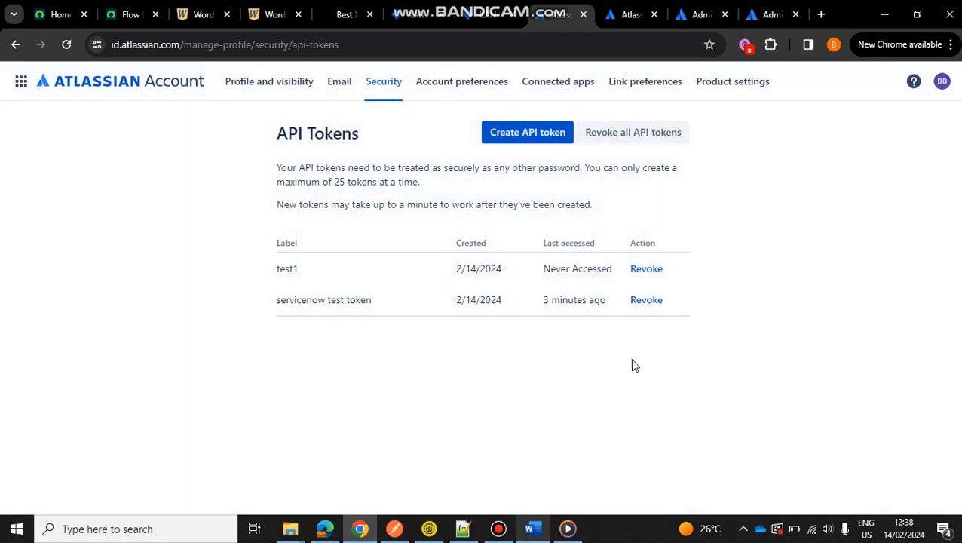
# Review the POST request's Basic Auth credentials in Postman and check the organization's administration tabs in Chrome.
pyautogui.click(394, 529)
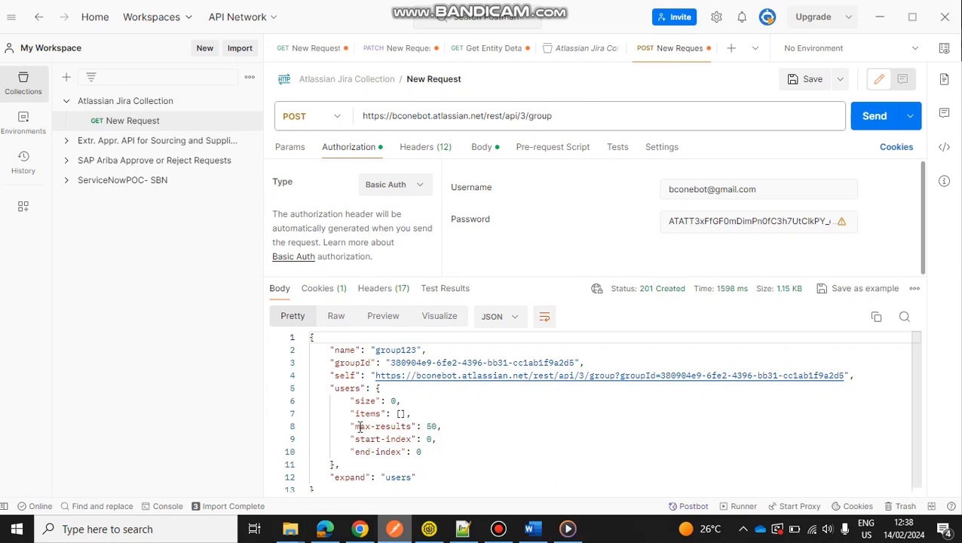
pyautogui.click(359, 530)
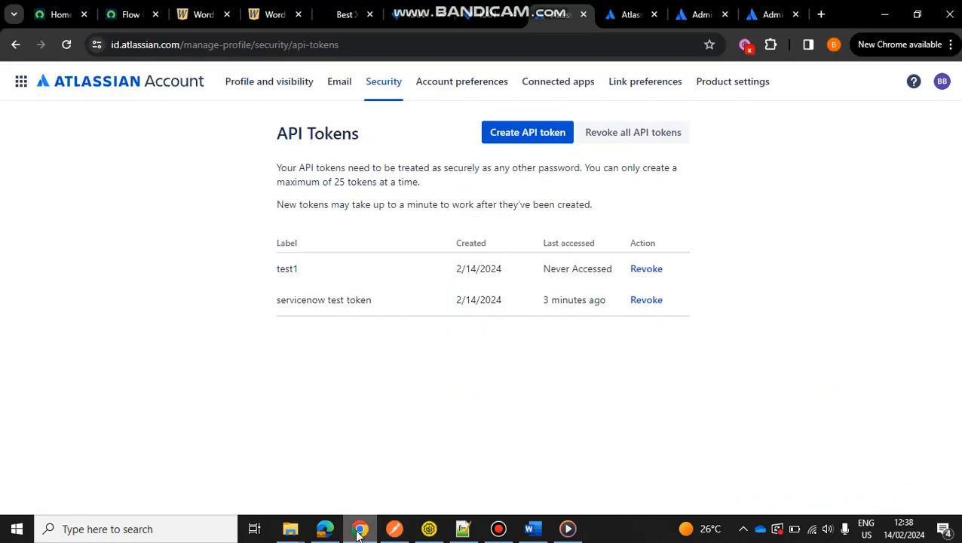
pyautogui.click(768, 9)
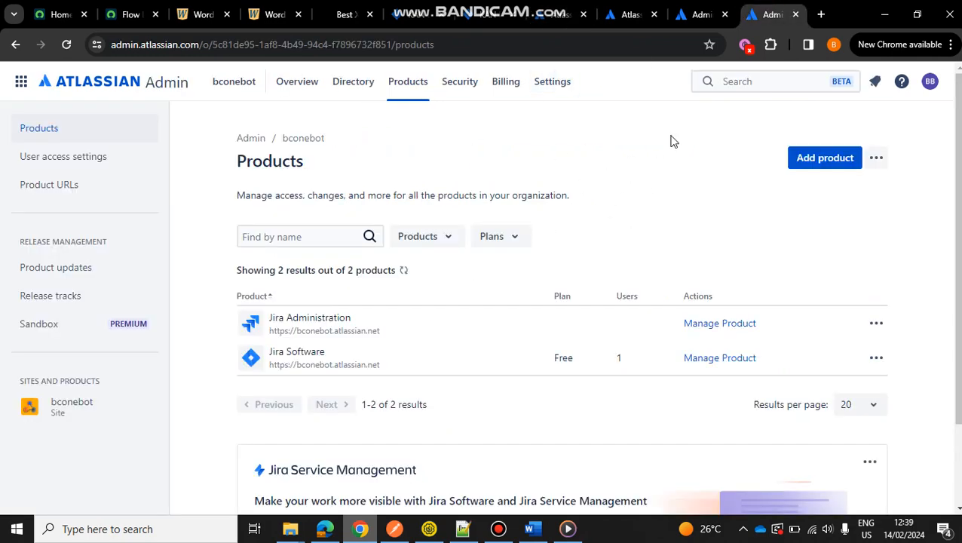
pyautogui.click(700, 15)
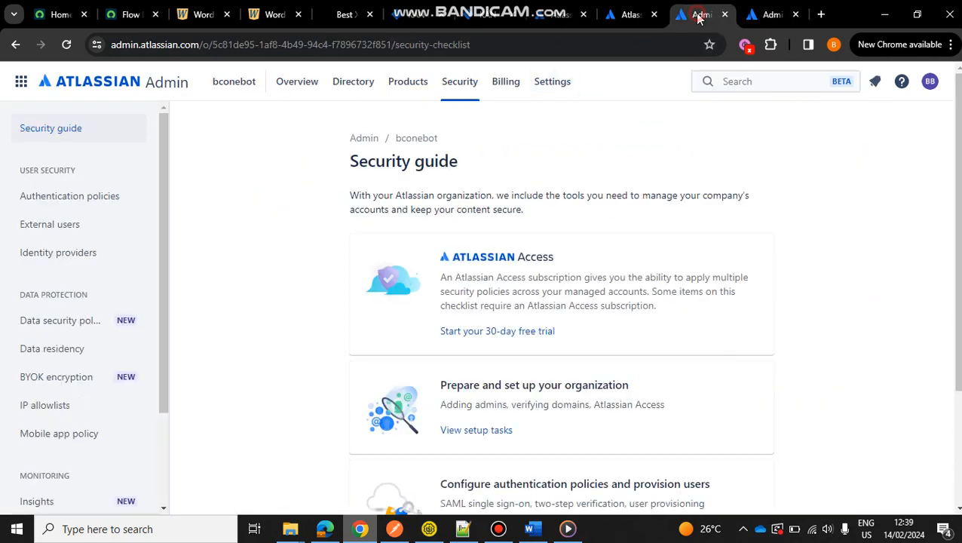
pyautogui.click(631, 13)
pyautogui.click(706, 7)
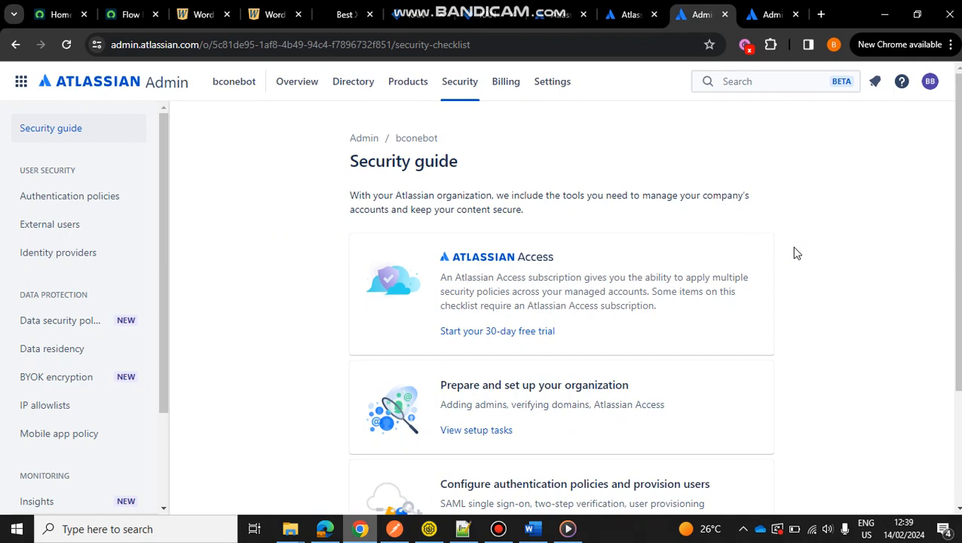
pyautogui.click(394, 529)
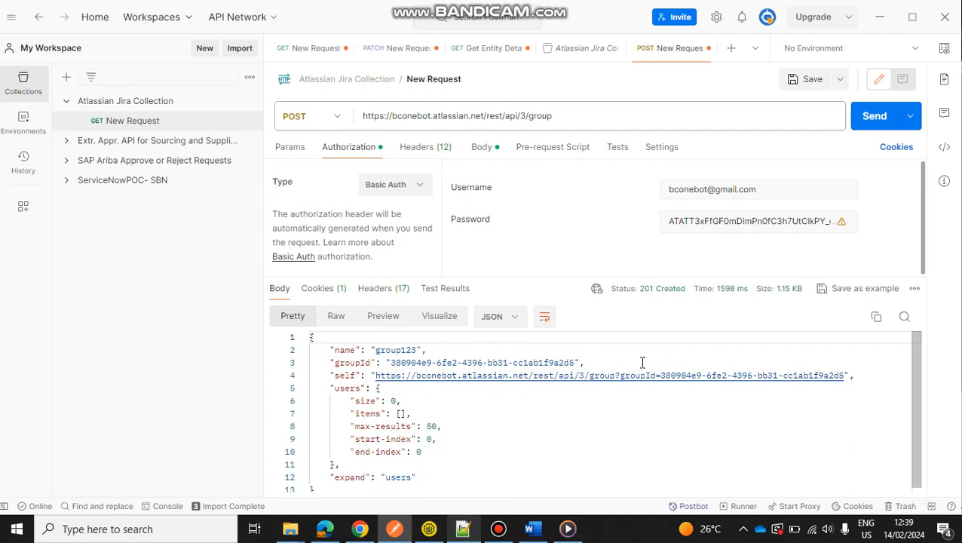
pyautogui.click(498, 529)
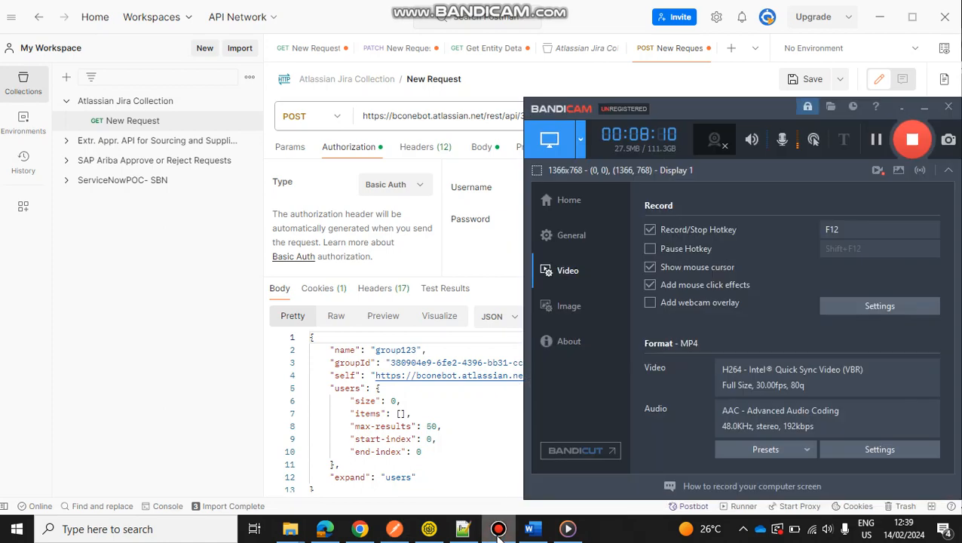